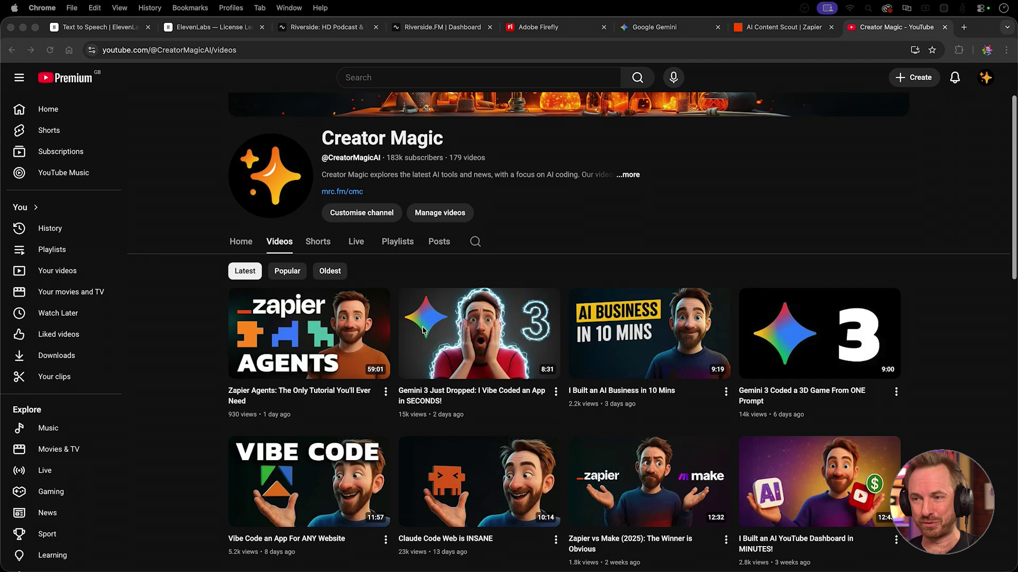
Scroll down the Creator Magic channel's video grid to reach its older uploads.
scroll(474, 330, "down", 15)
scroll(473, 330, "down", 8)
scroll(474, 329, "down", 7)
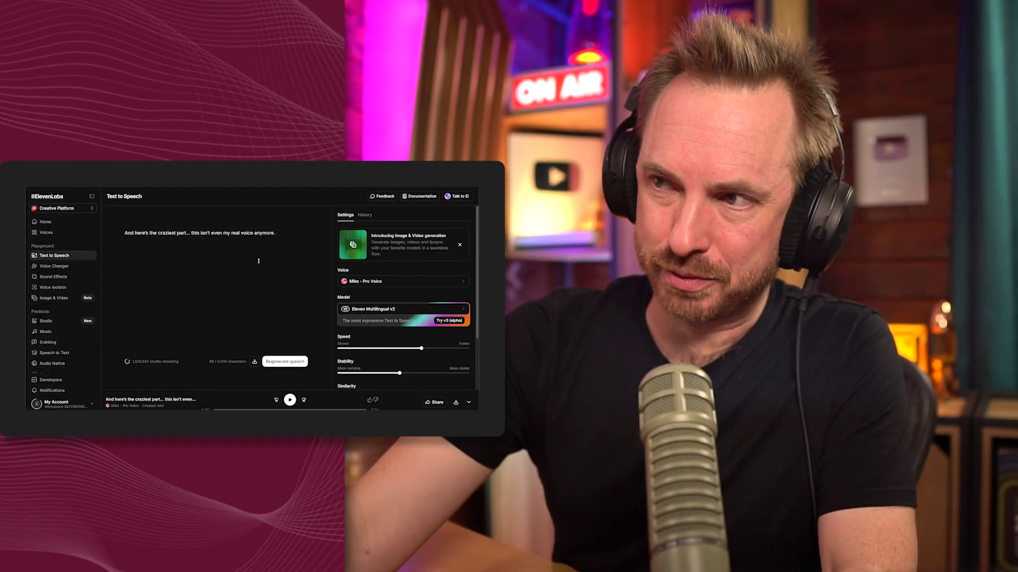
Generate speech of the selected introduction line in the cloned pro voice, then regenerate a fresh take.
left_click_drag(275, 234, 125, 233)
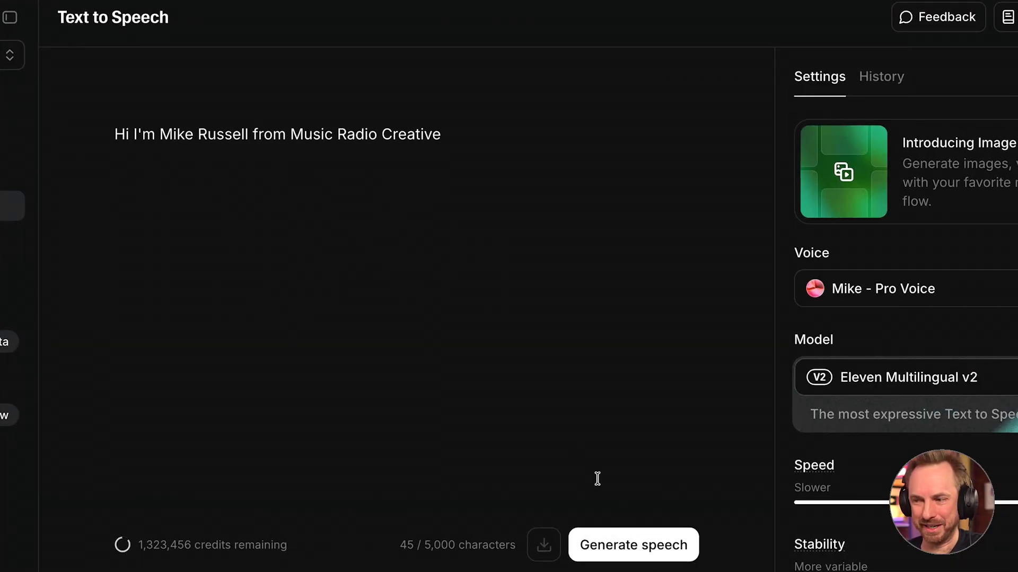
left_click(614, 543)
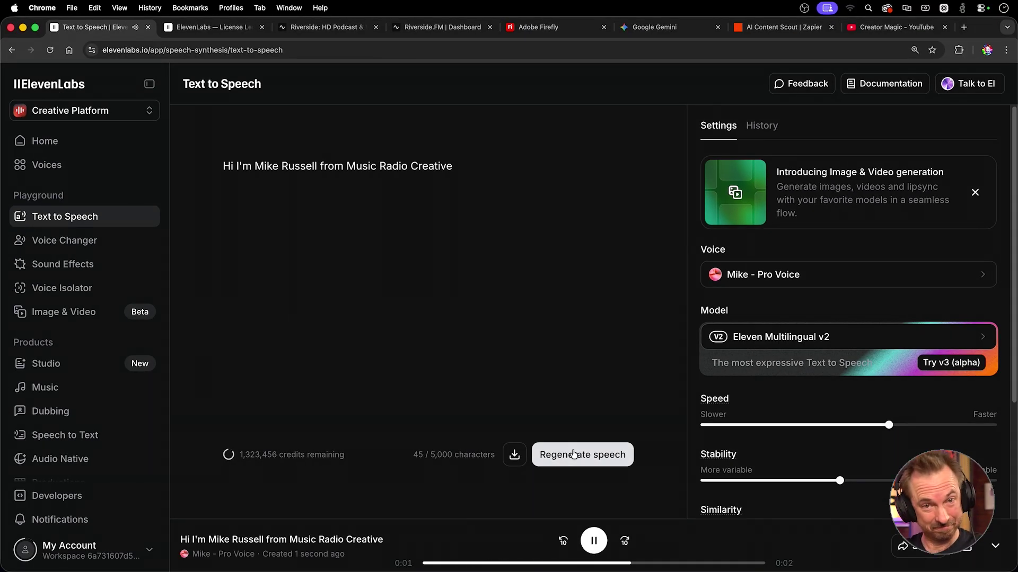
left_click(573, 454)
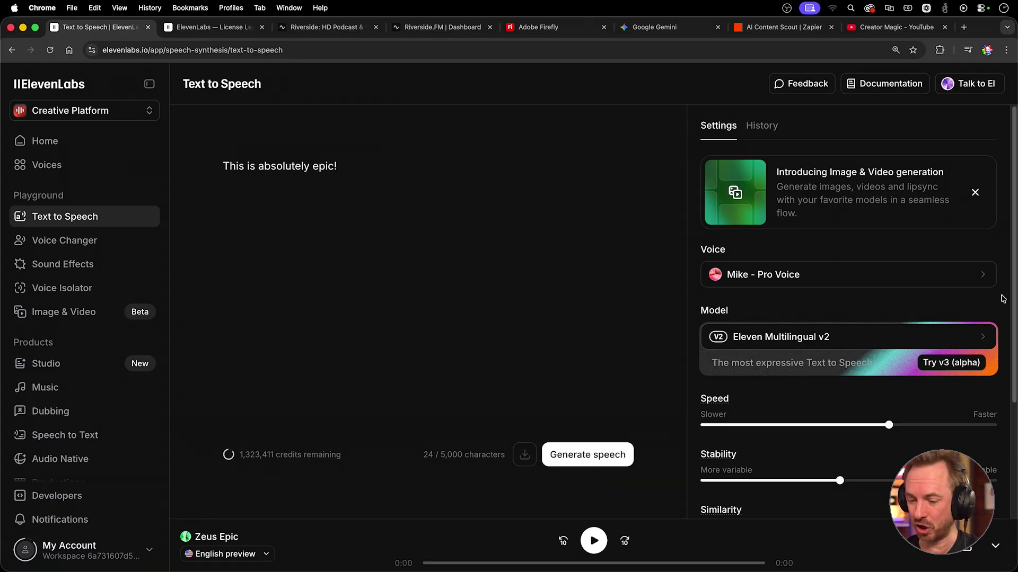
Switch the voice to Zeus by searching 'ze' in the voice list.
left_click(868, 272)
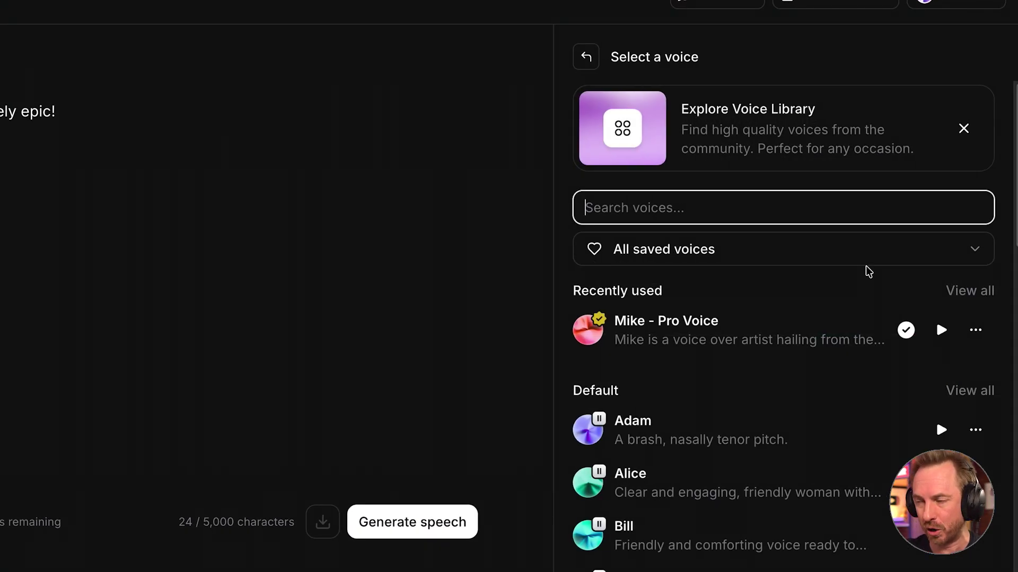
type("zeus")
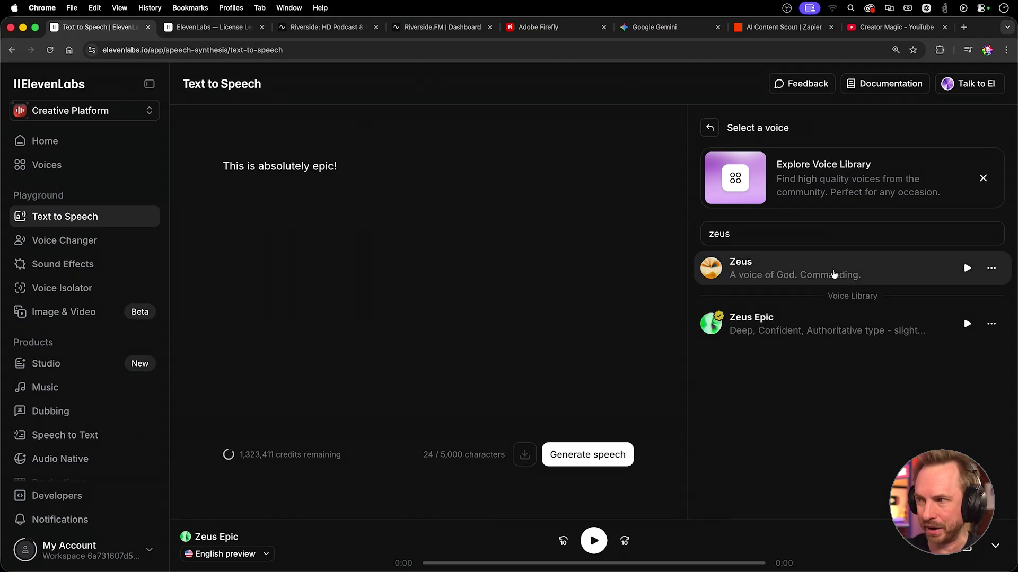
left_click(833, 274)
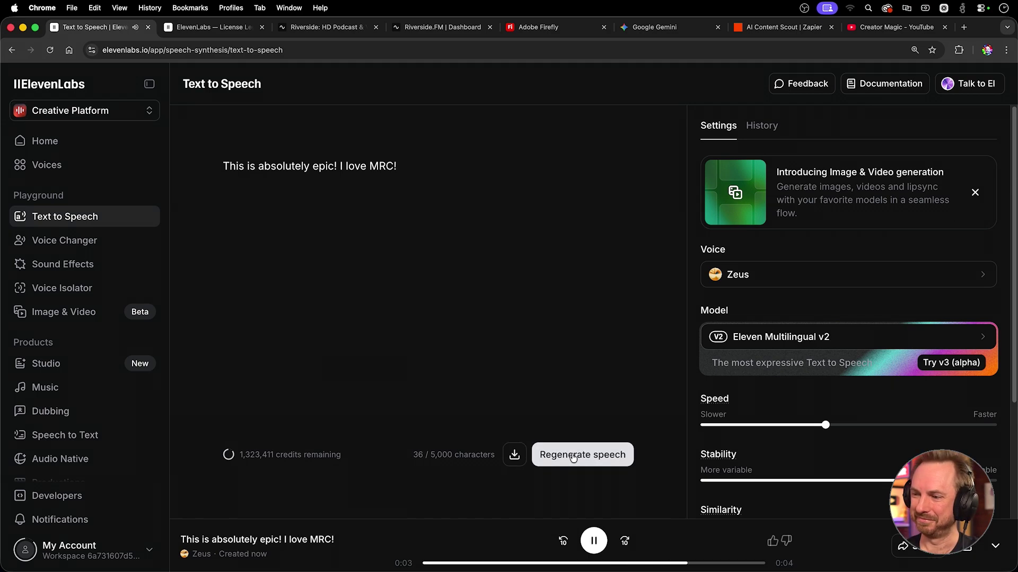
Switch the voice to Creepy Voice Guy by searching 'creep'.
left_click(739, 274)
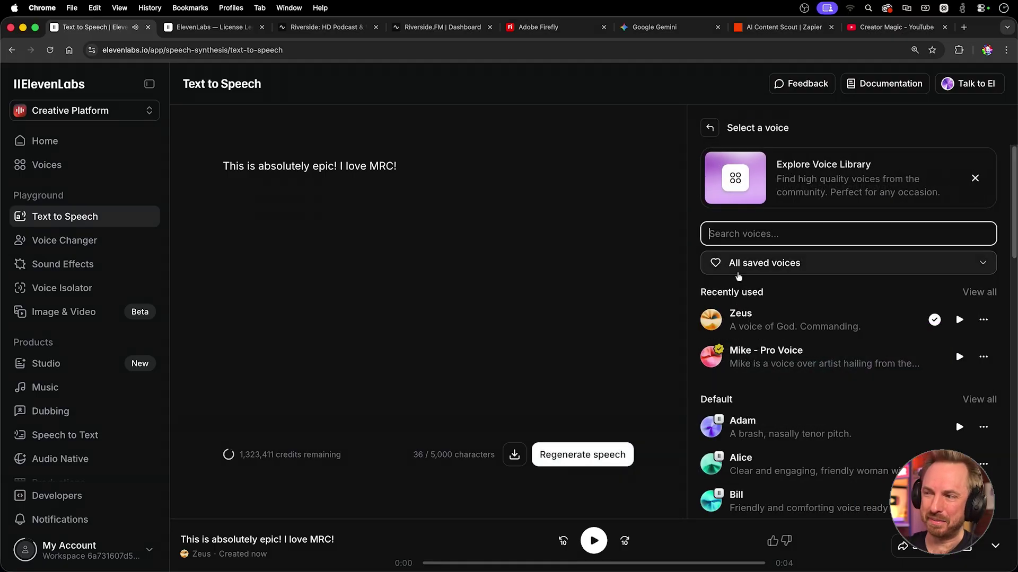
type("creepy")
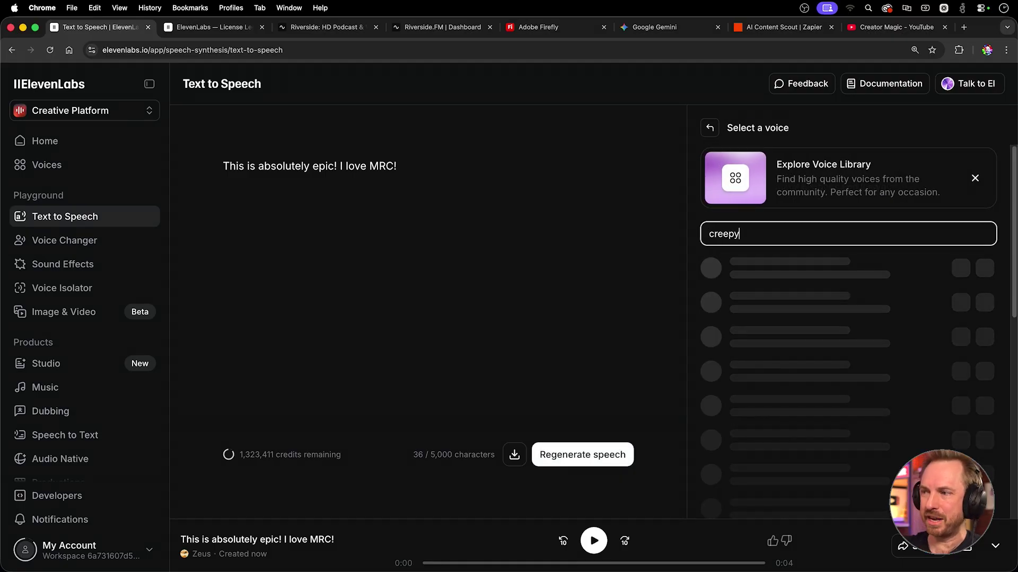
left_click(793, 265)
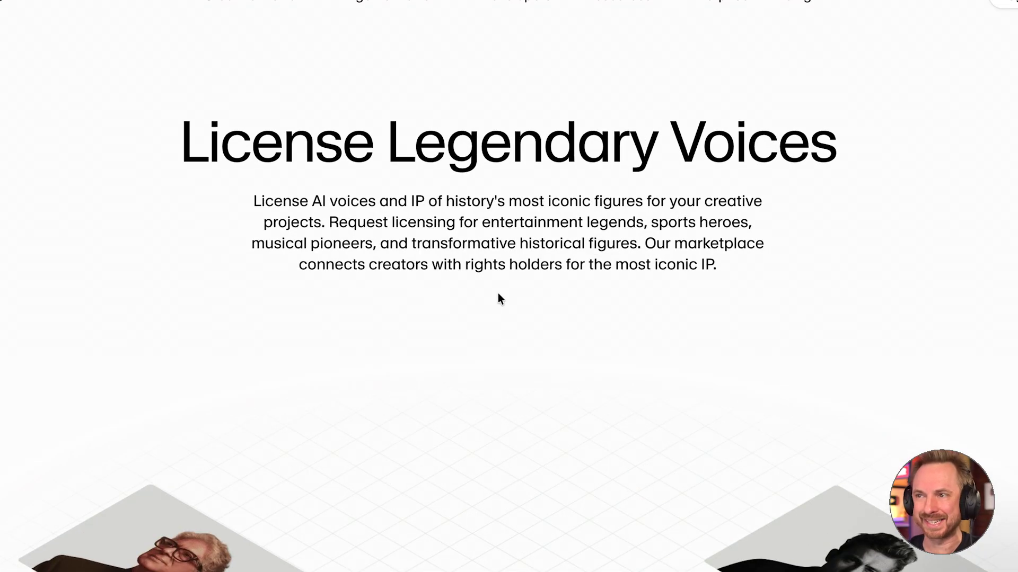
Scroll to the legendary voices list and play the Michael Caine voice sample.
scroll(498, 295, "down", 5)
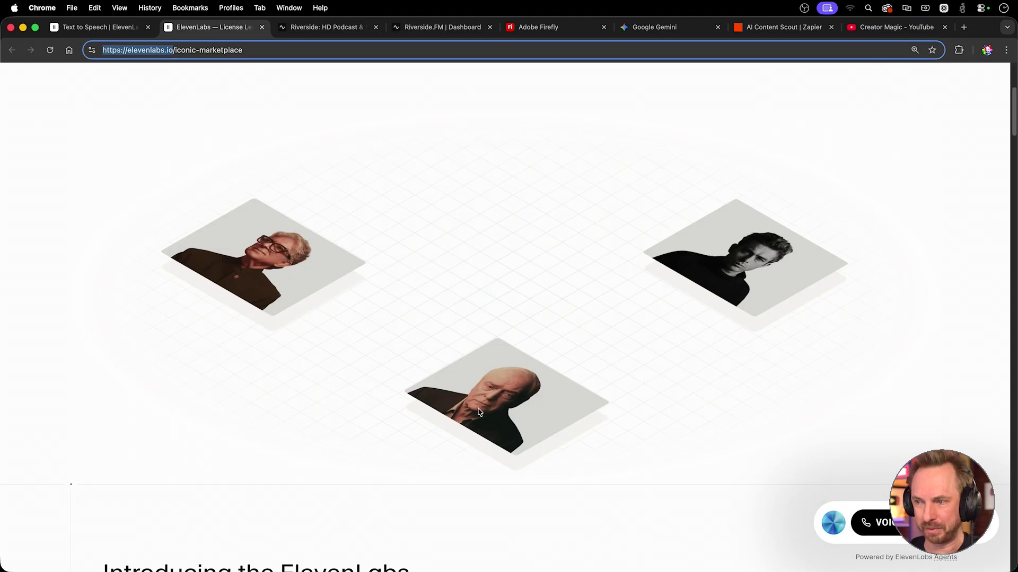
scroll(501, 431, "down", 7)
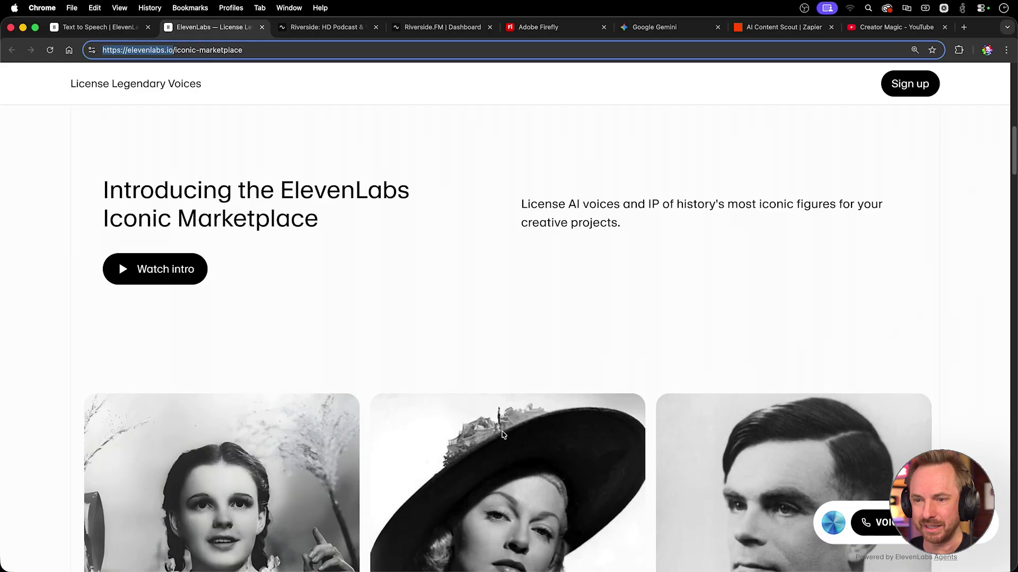
scroll(502, 430, "down", 15)
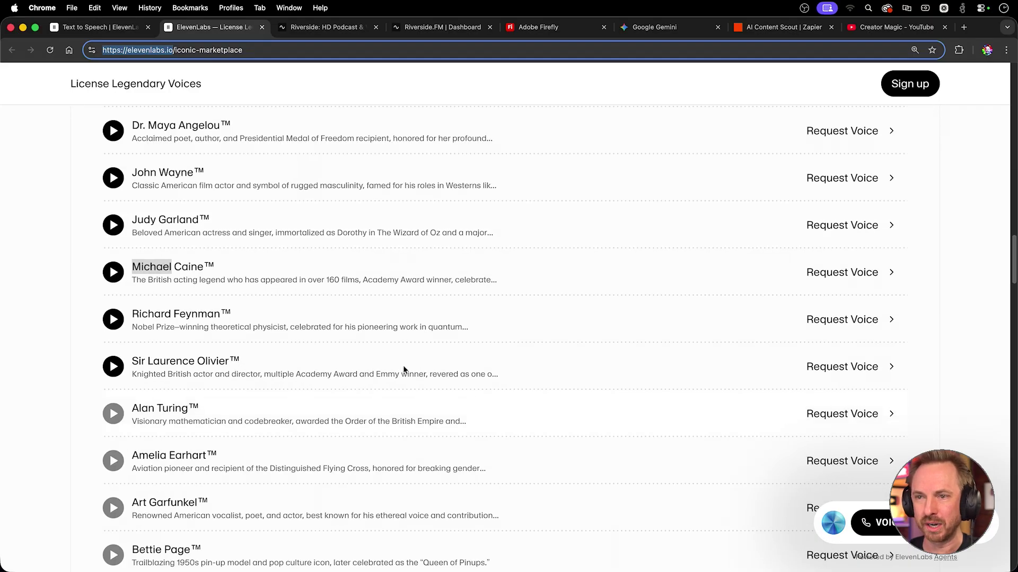
left_click(111, 280)
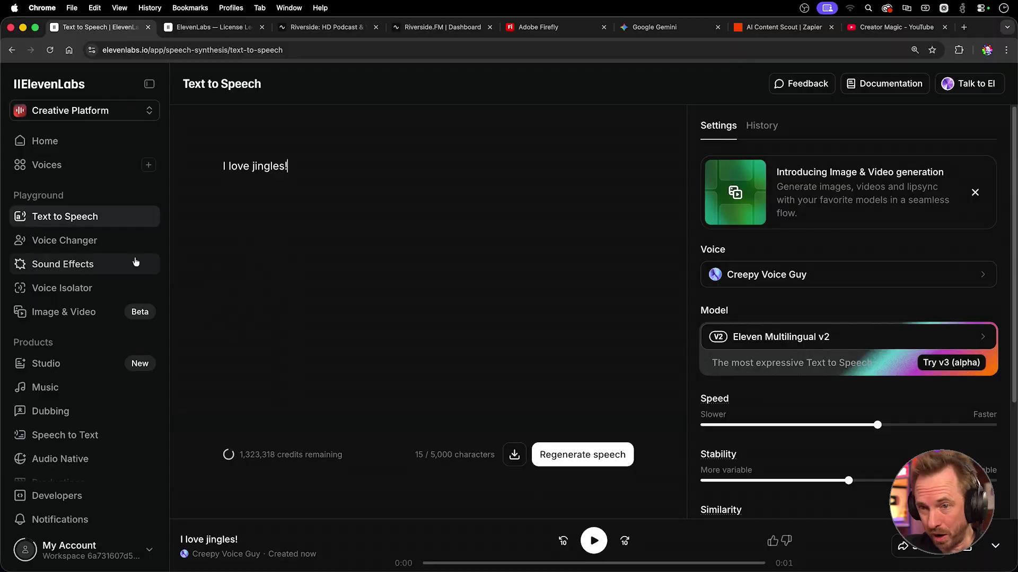
In Sound Effects, play car-zooming take #3, then generate 'A cockrel in the morning'.
left_click(134, 264)
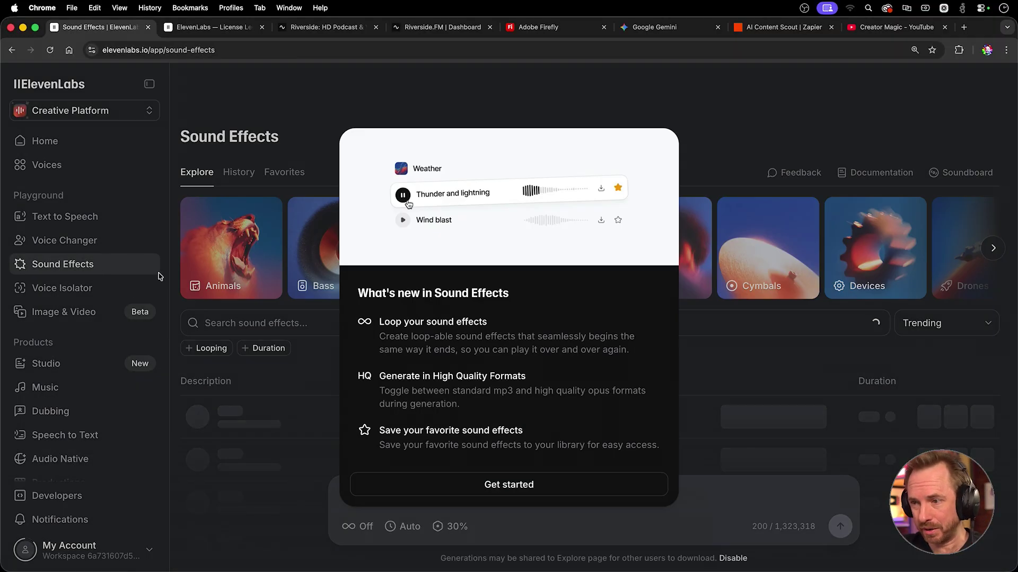
left_click(449, 486)
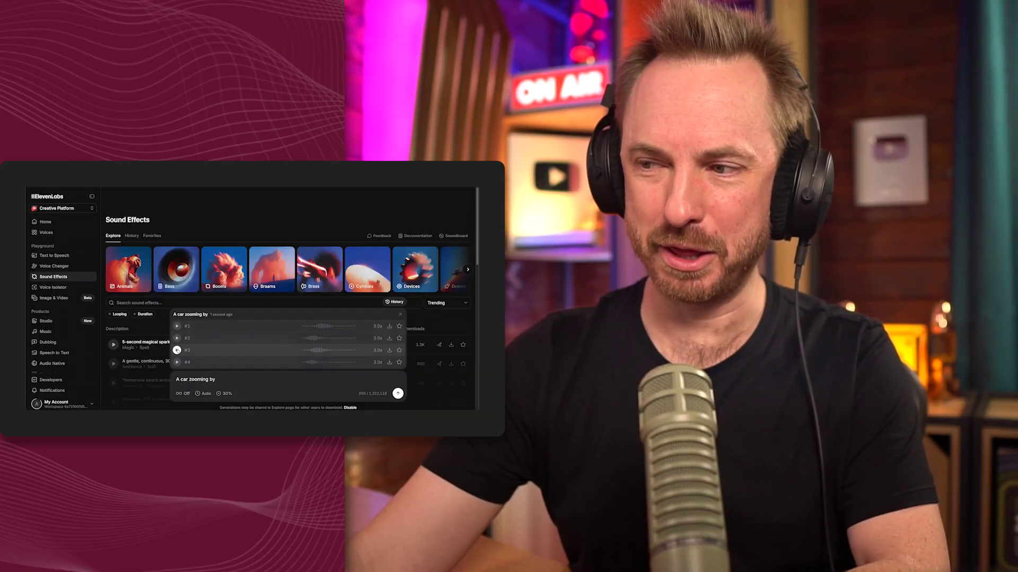
left_click(177, 349)
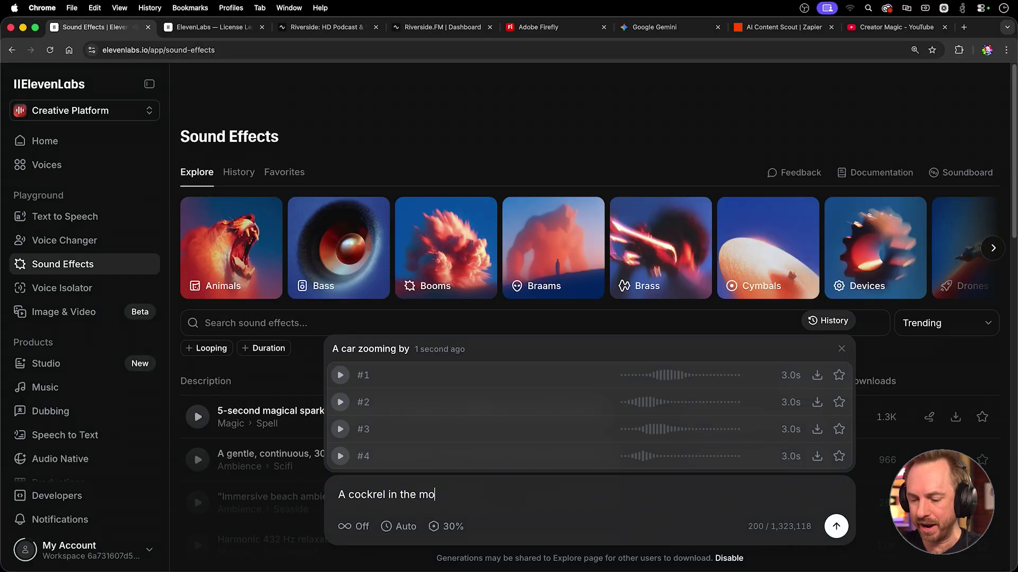
left_click(836, 526)
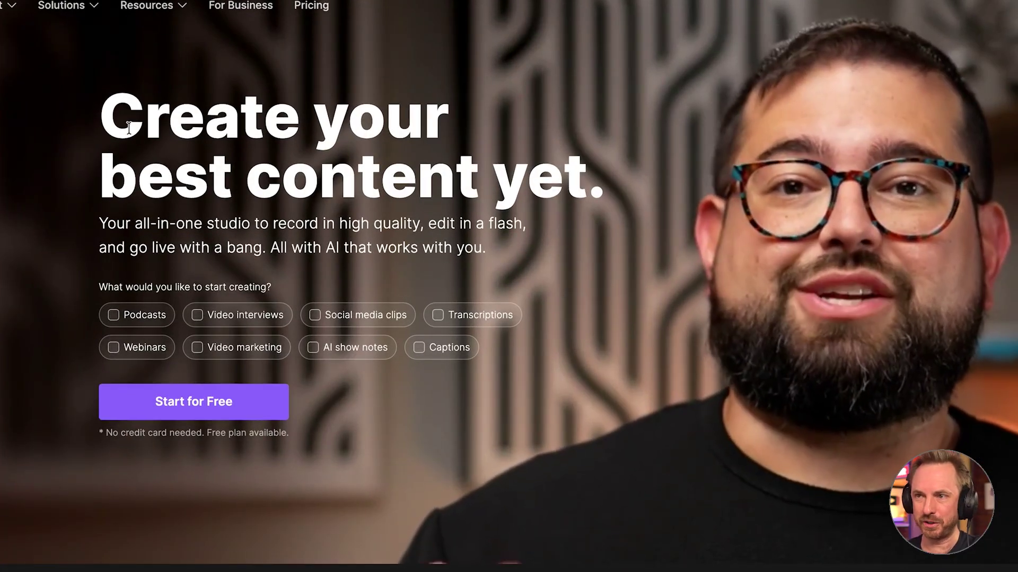
Highlight the 'Create your best content yet.' headline on Riverside's homepage, then deselect it.
left_click_drag(197, 160, 365, 170)
left_click_drag(337, 129, 611, 189)
left_click(633, 207)
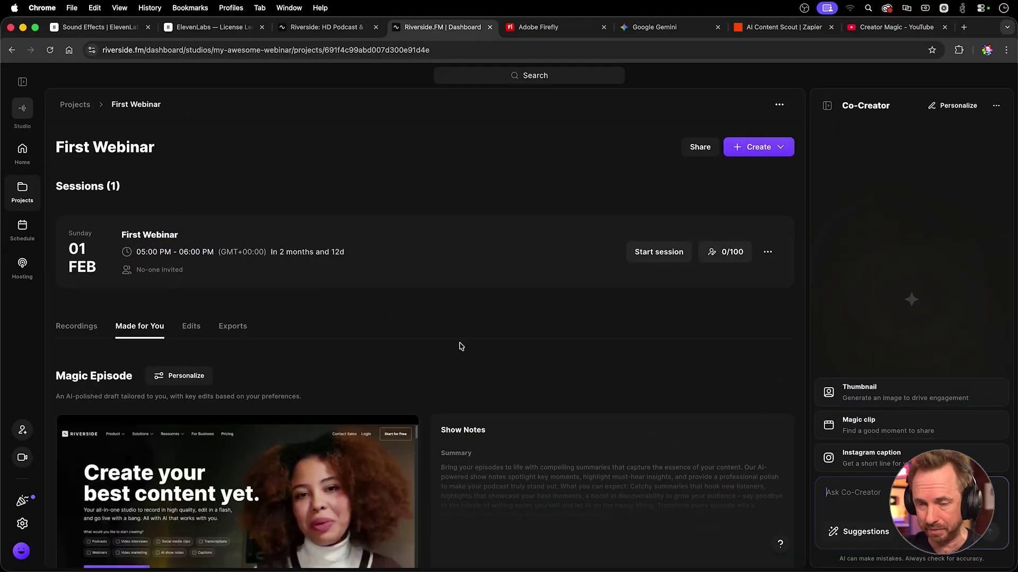
Play and pause the First Webinar recording with its Chinese-translated transcript.
scroll(460, 346, "down", 10)
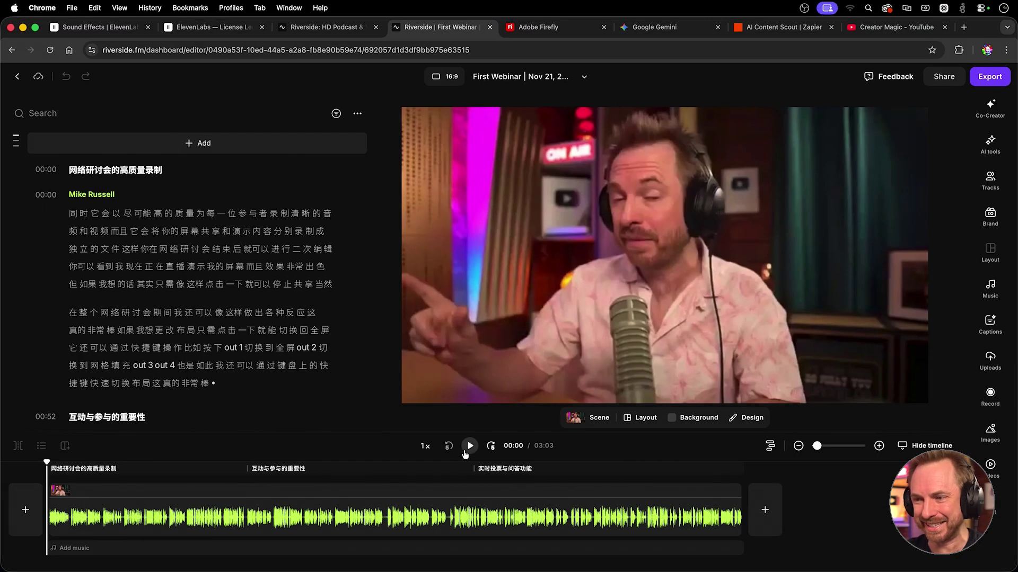
left_click(465, 450)
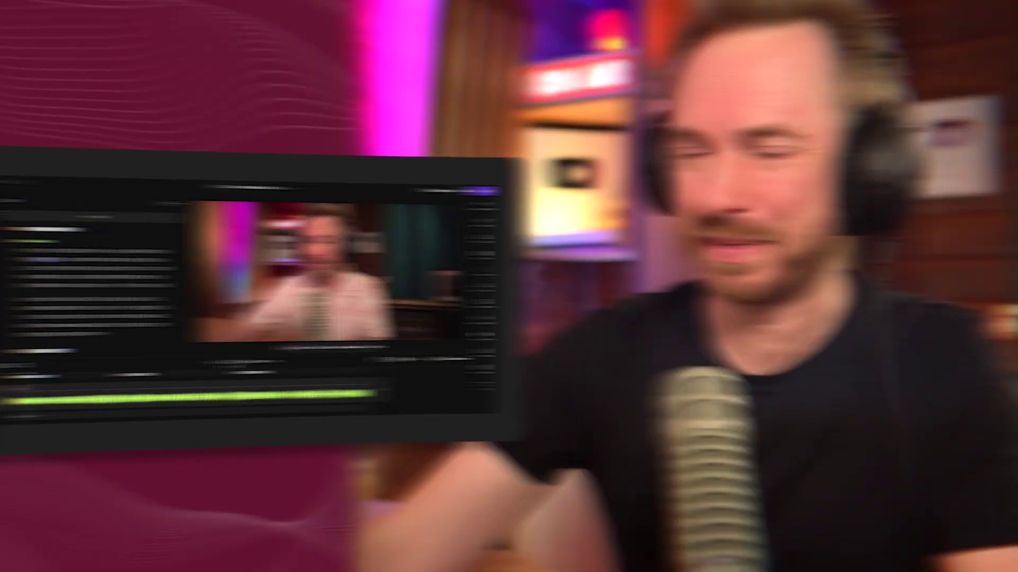
left_click(465, 452)
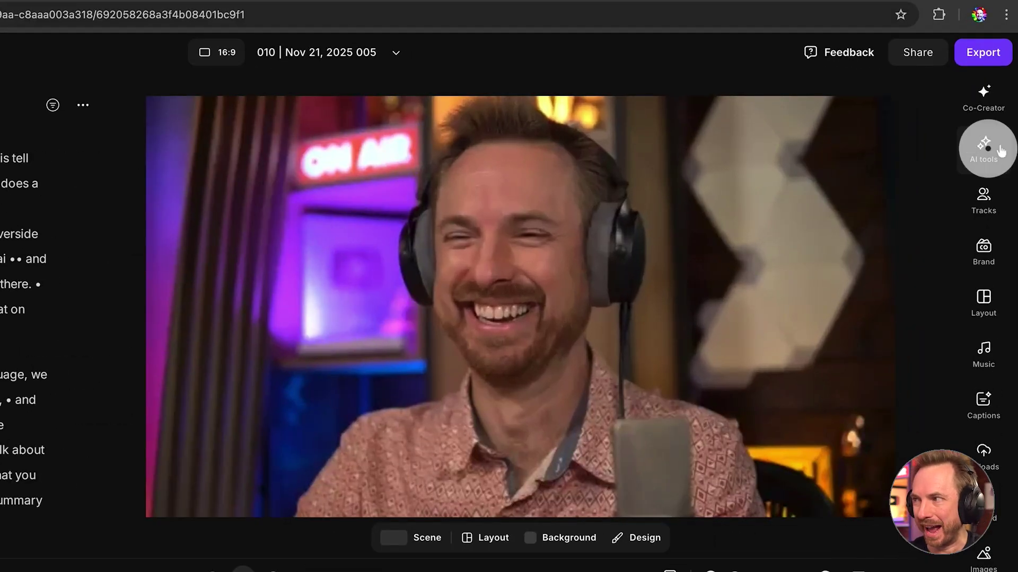
Show the AI tools panel and expand the Remove filler words options.
left_click(1000, 150)
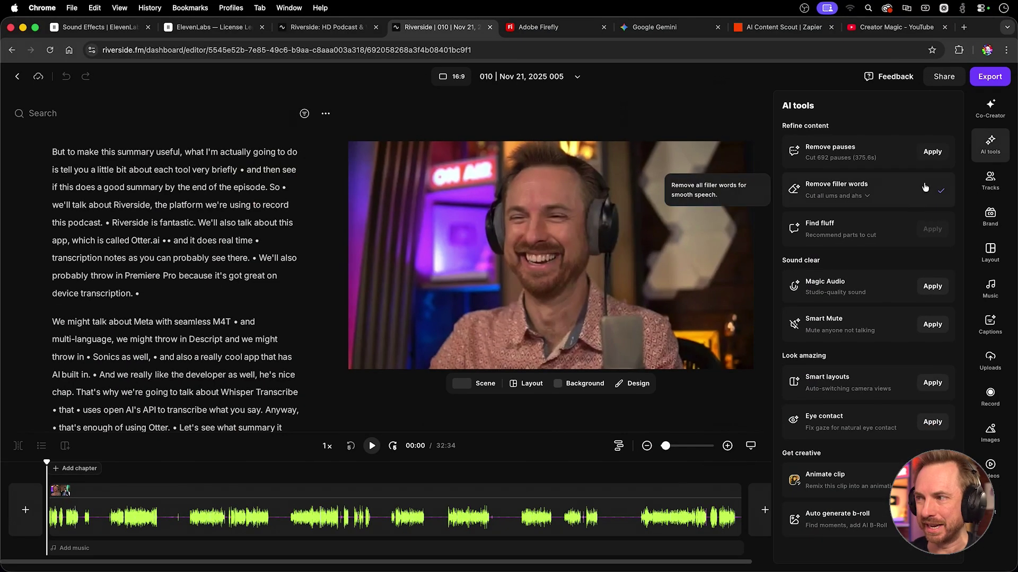
left_click(895, 197)
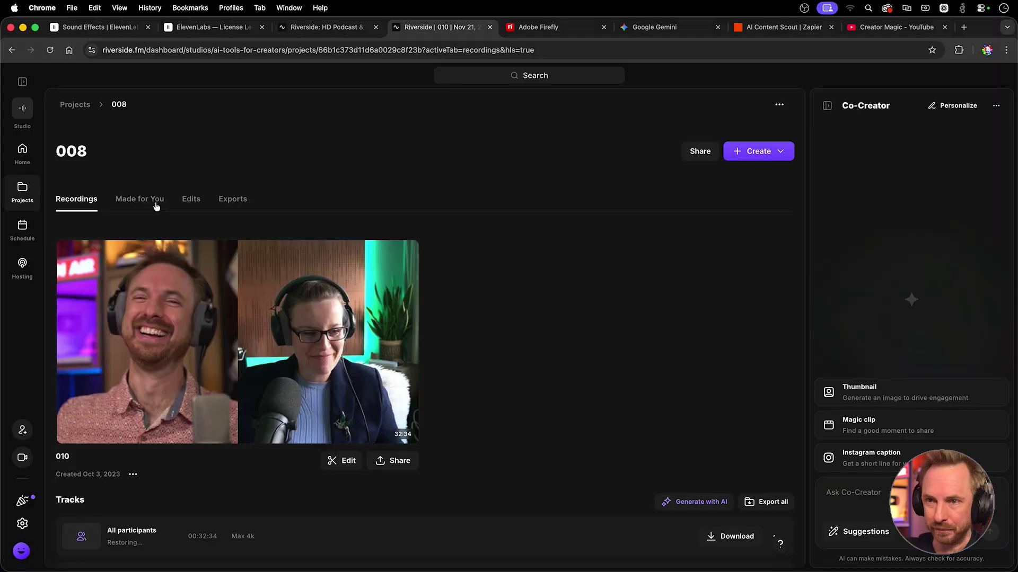
In Made for You, scroll to Magic Clips and share the Descript text-based editing clip.
left_click(156, 205)
scroll(284, 244, "down", 5)
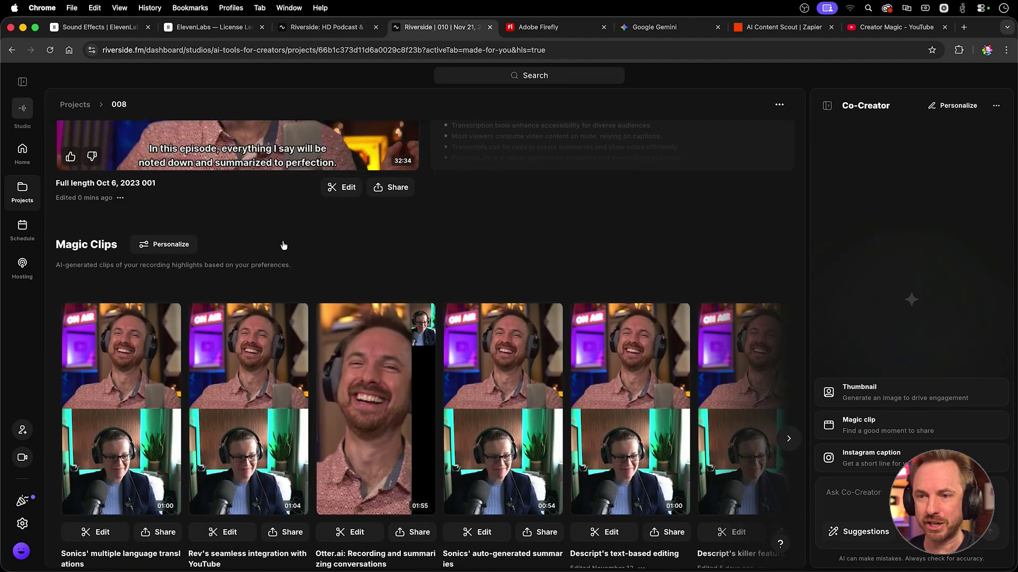
scroll(282, 244, "down", 1)
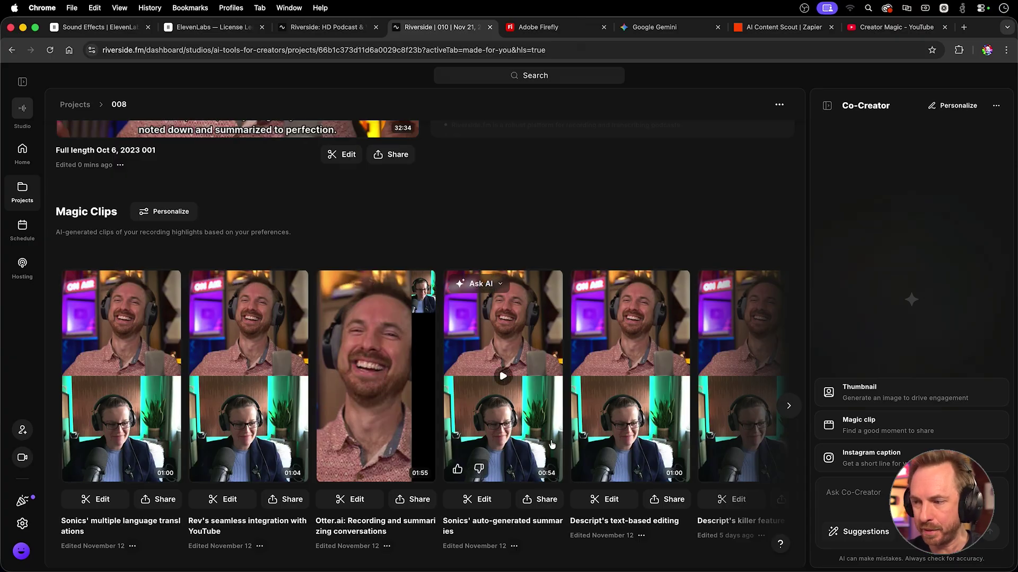
left_click(660, 495)
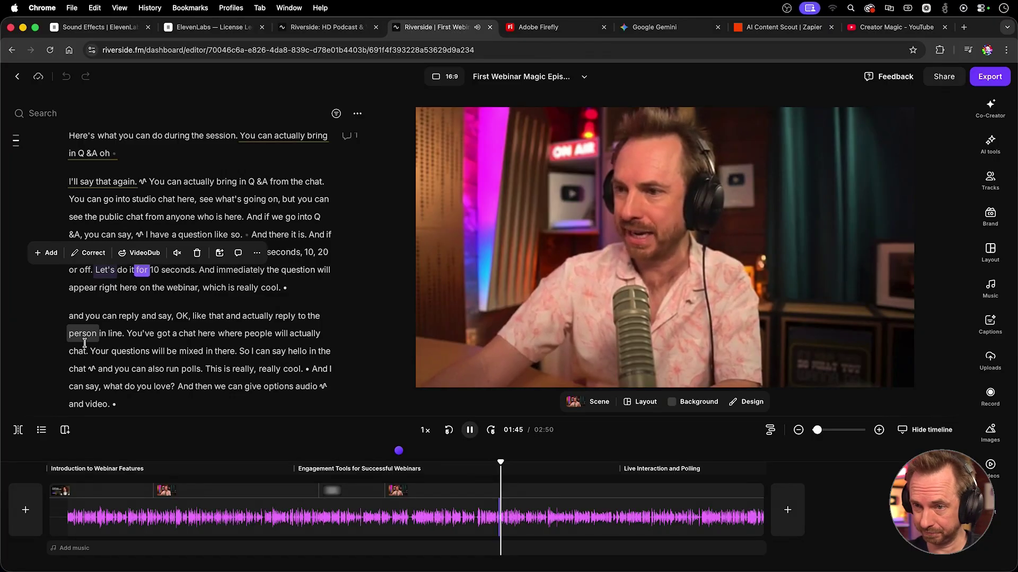
Pause playback, accept the media agreement, and generate a VideoDub for the edited transcript word.
key("space")
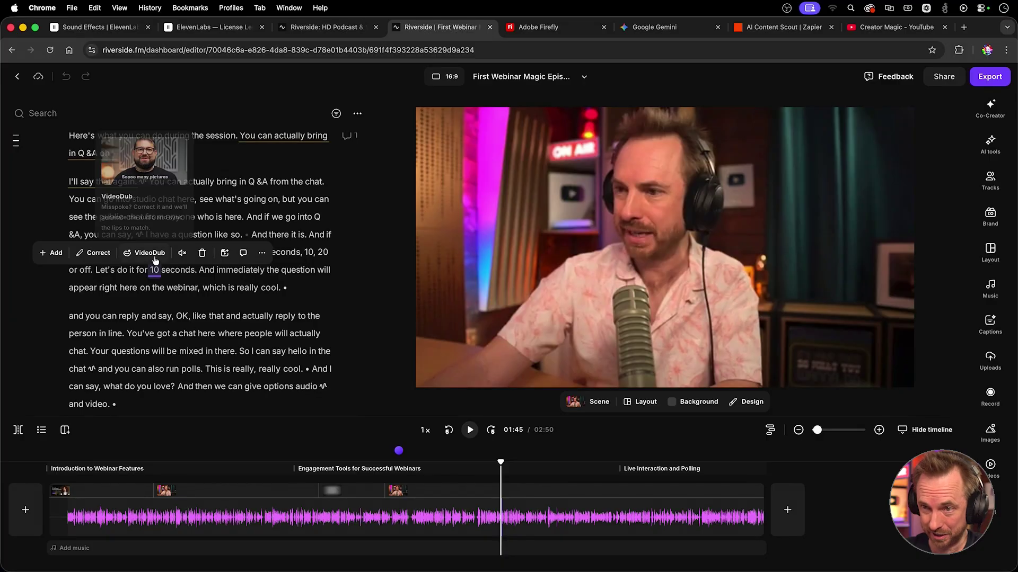
left_click(150, 253)
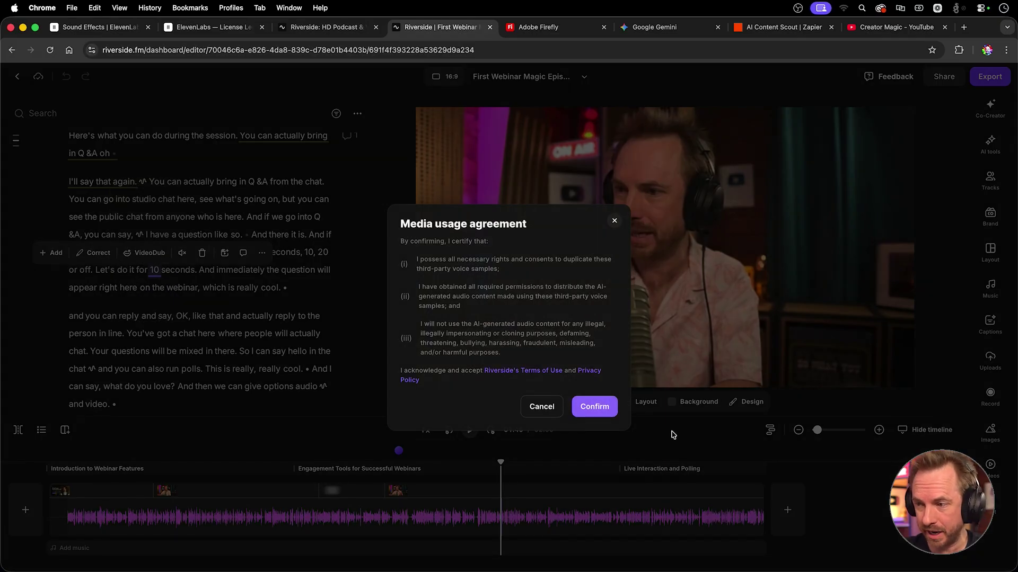
left_click(595, 407)
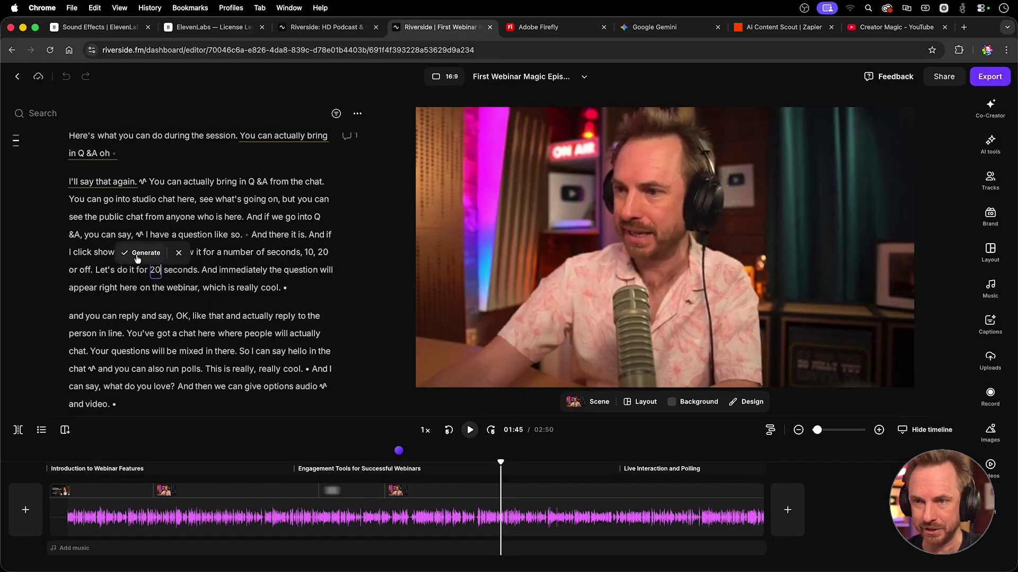
left_click(141, 253)
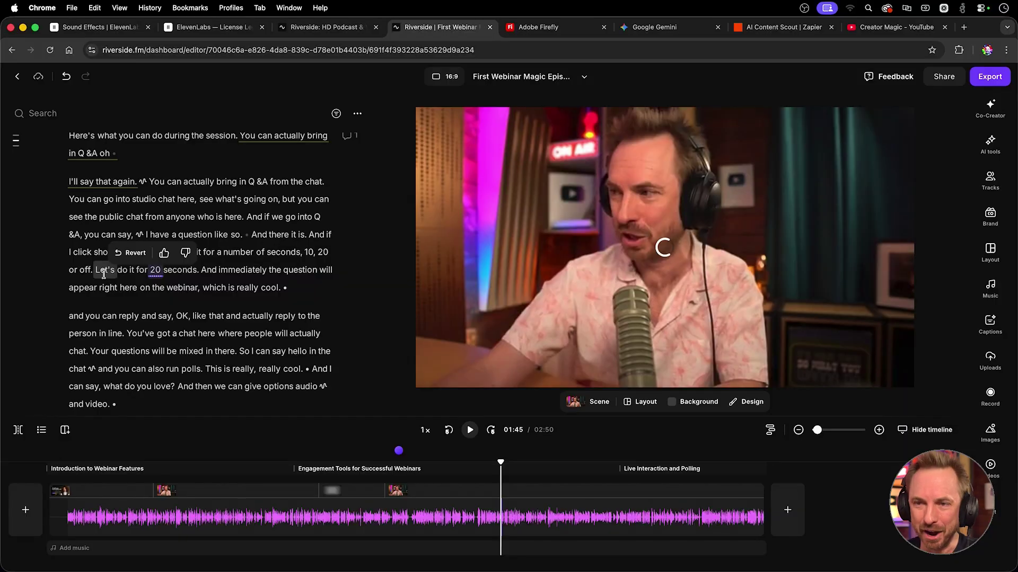
left_click(105, 276)
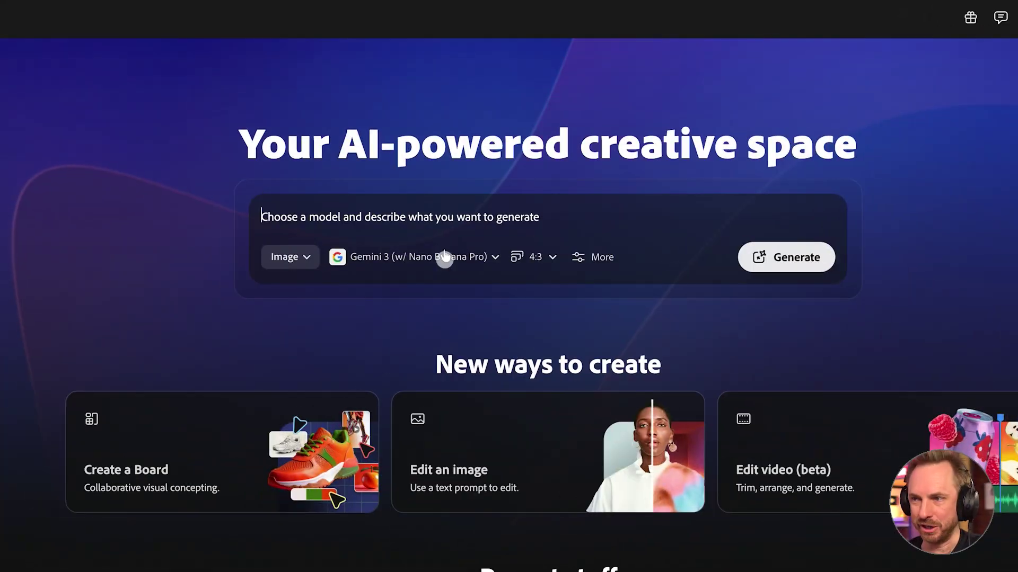
Keep Gemini 3 (w/ Nano Banana Pro) as the model and begin the prompt 'A photorealistic image of an epic mountding studio'.
left_click(444, 256)
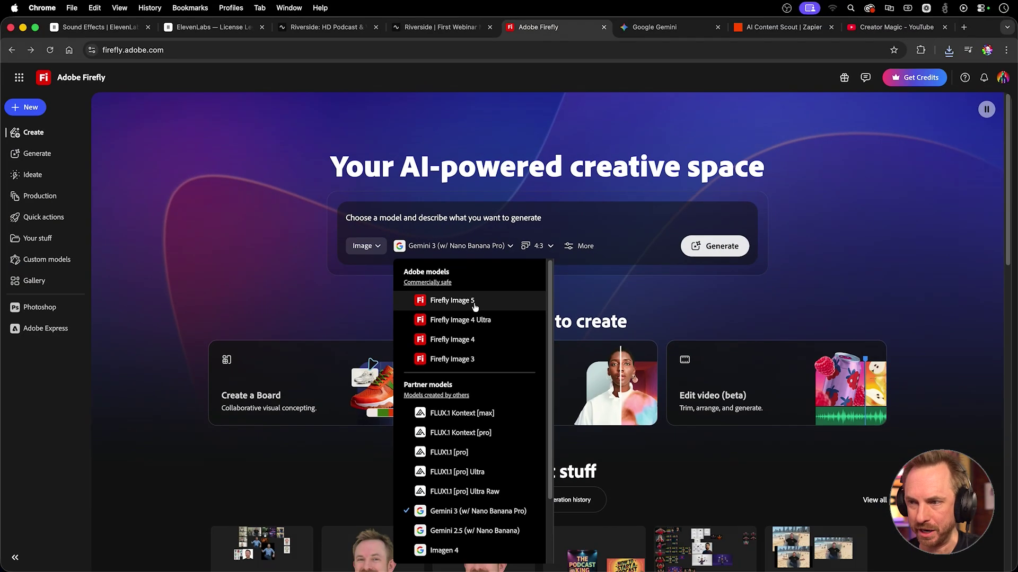
scroll(474, 440, "down", 3)
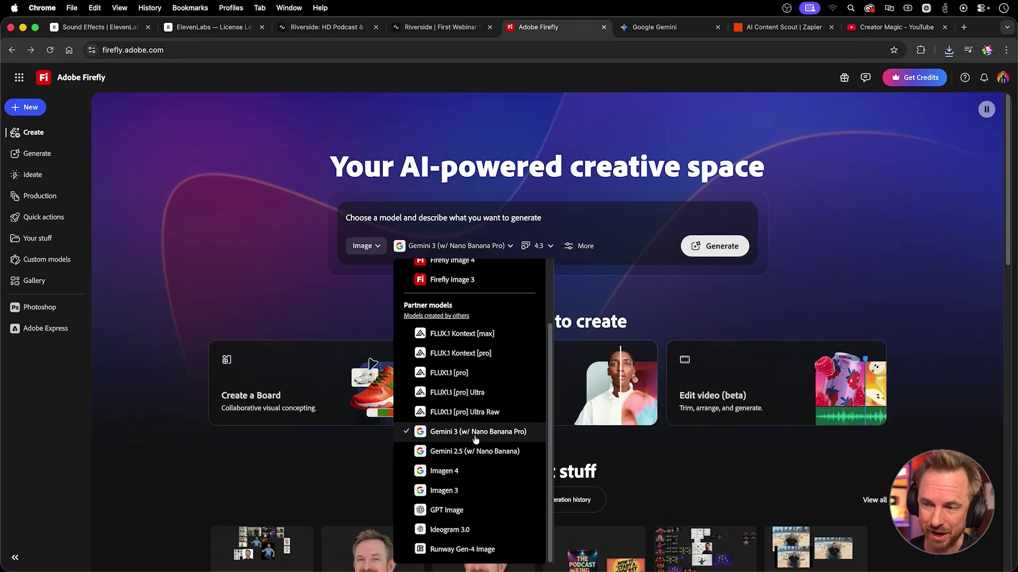
left_click(473, 433)
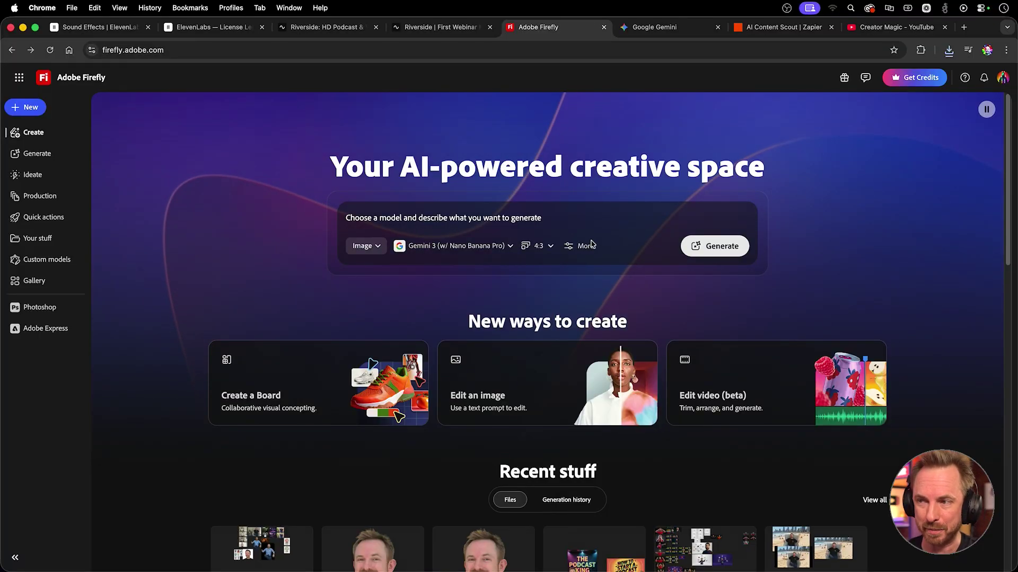
left_click(540, 218)
type("A photor")
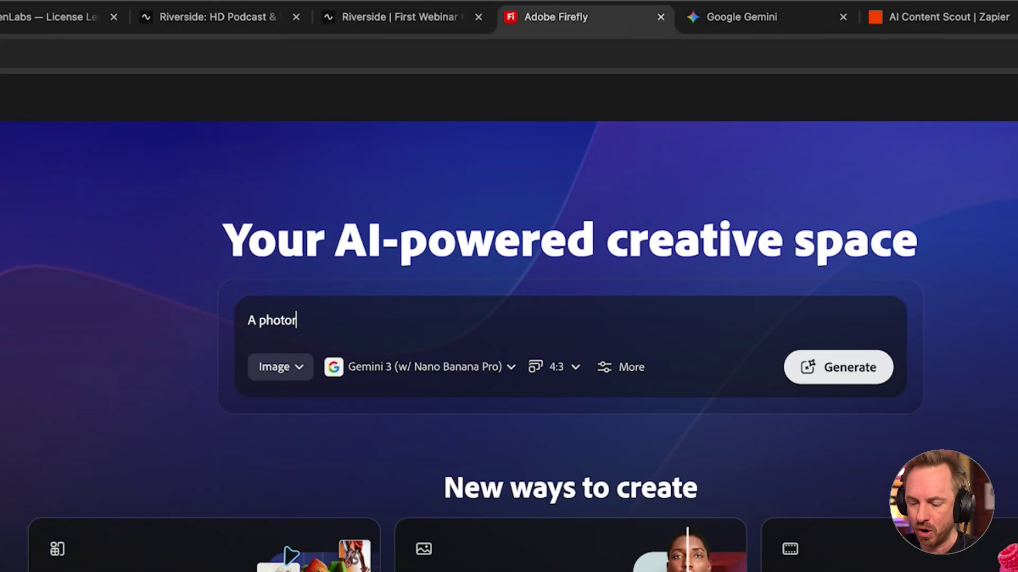
type("ealisti")
type("c")
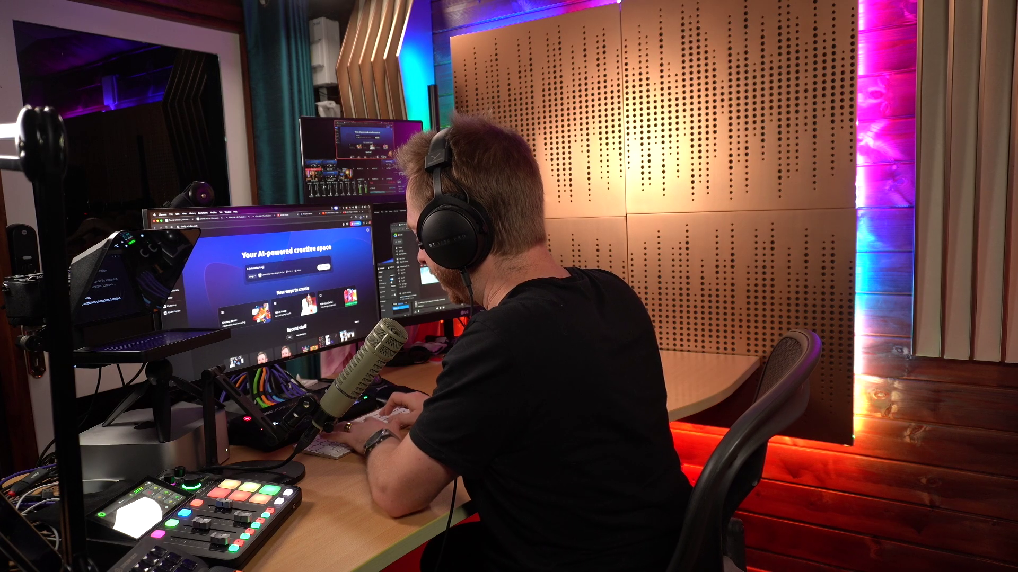
type(" image of an epic mount")
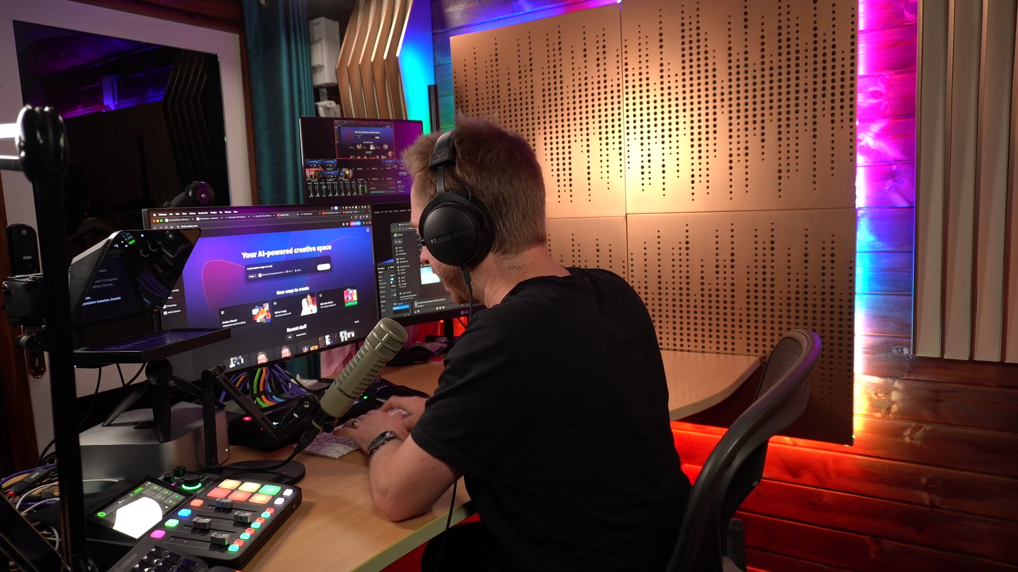
type("ding studio")
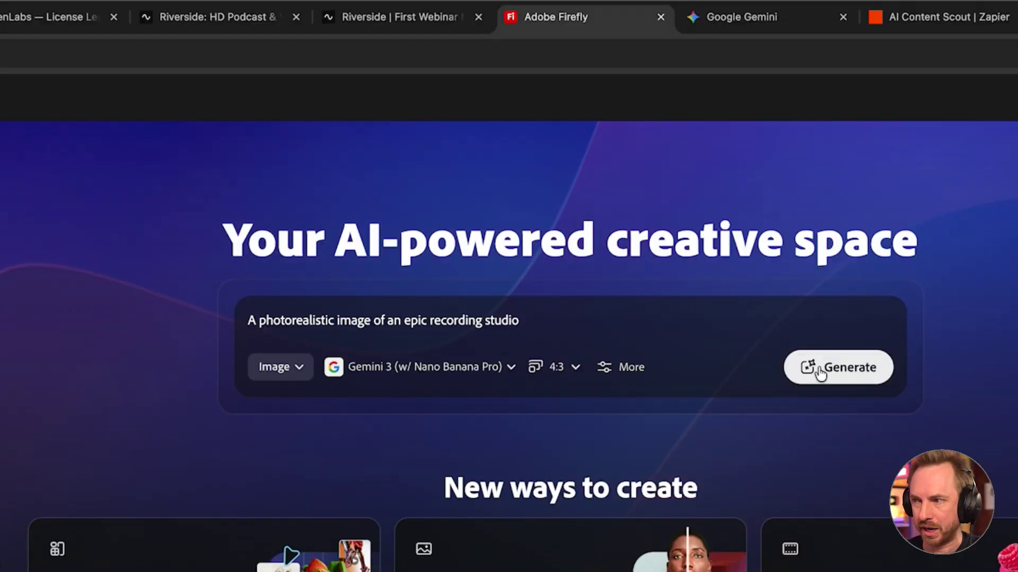
Generate a first studio image, then add it and IMG_5431.jpg as reference images.
left_click(820, 373)
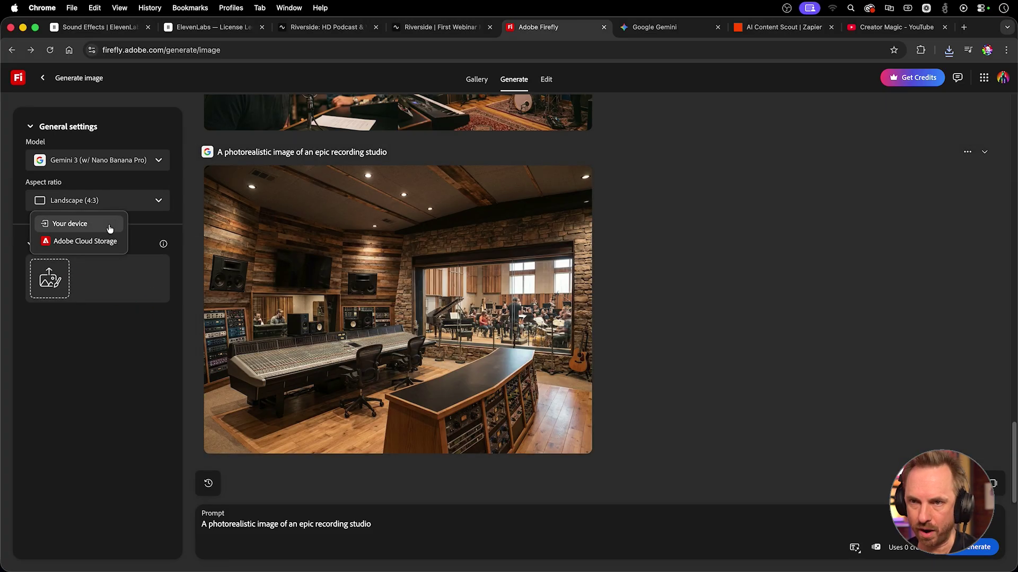
left_click(109, 228)
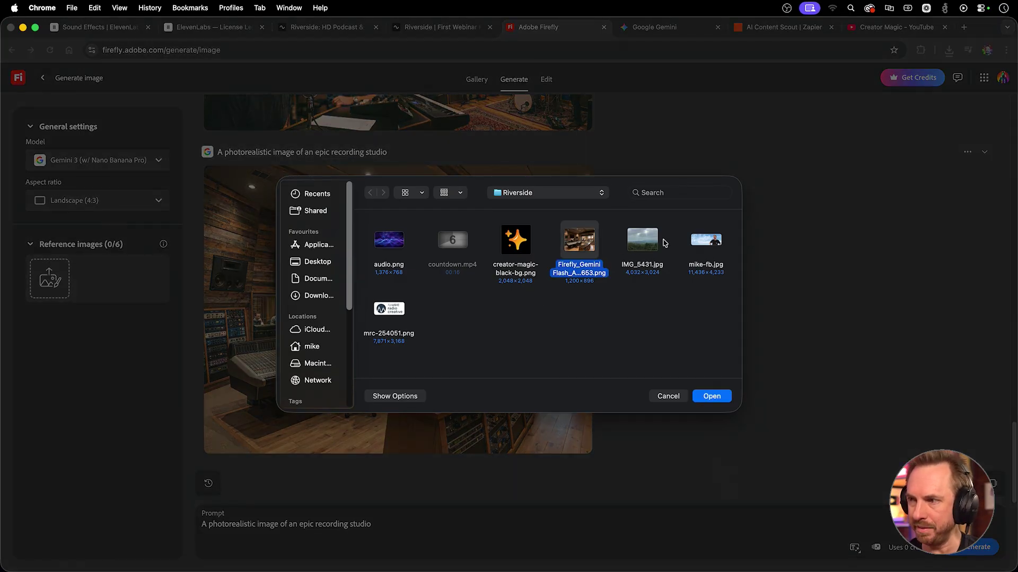
left_click(712, 396)
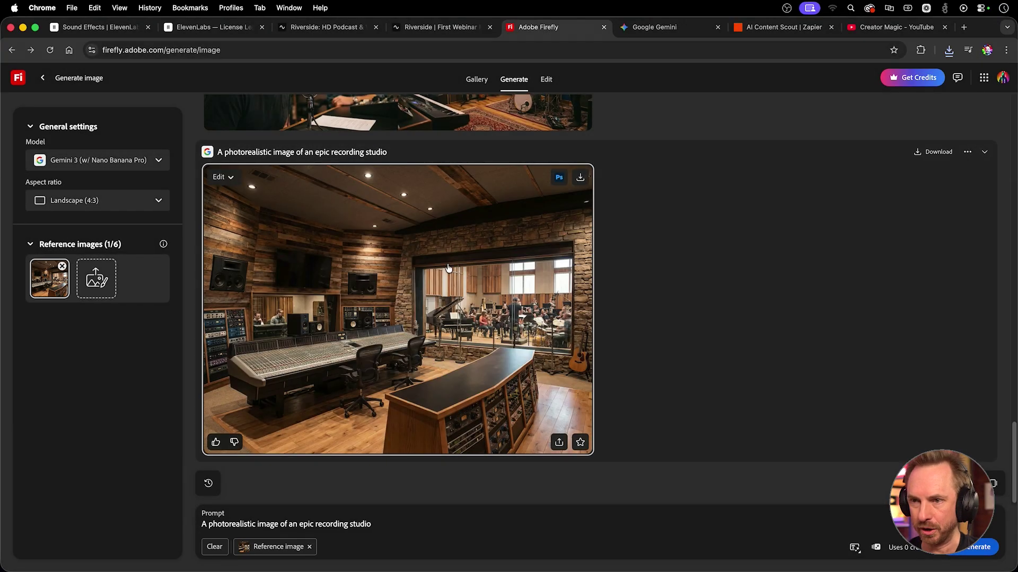
left_click(106, 285)
left_click(151, 224)
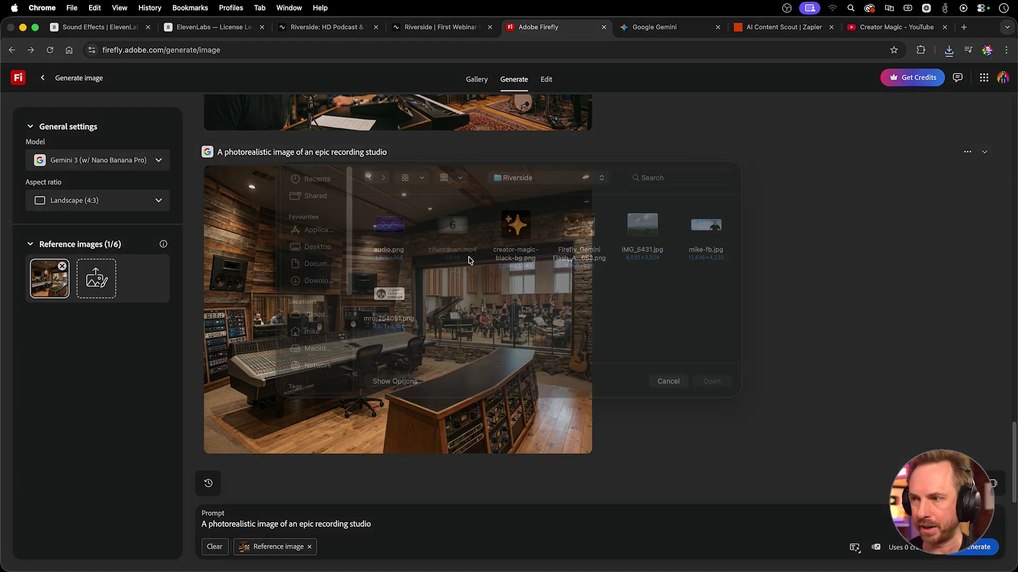
double_click(647, 249)
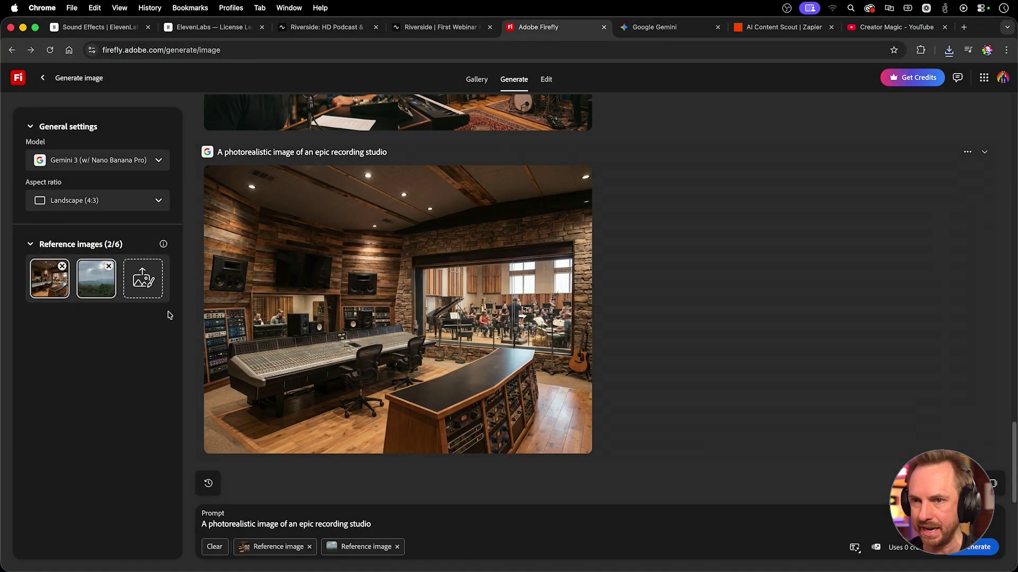
Add mike-fb.jpg and mrc-254051.png as references and append the window, seated guy and wall-logo description.
left_click(153, 224)
double_click(699, 239)
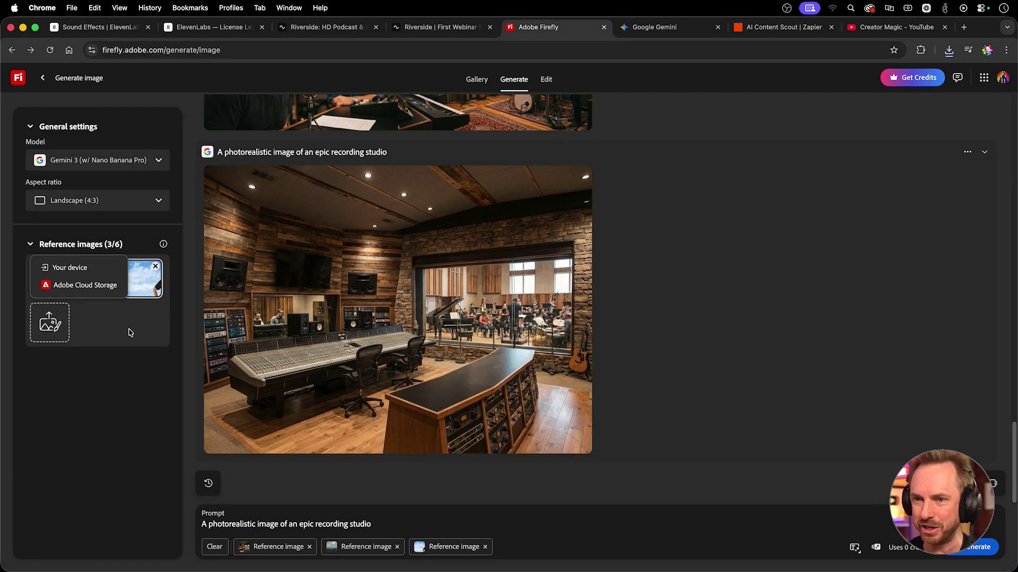
left_click(160, 276)
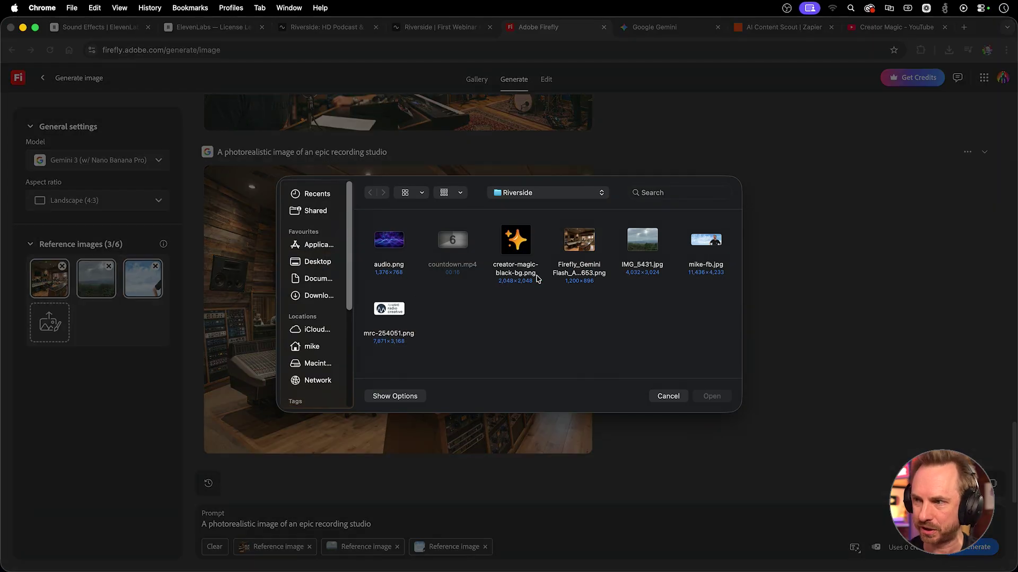
double_click(399, 312)
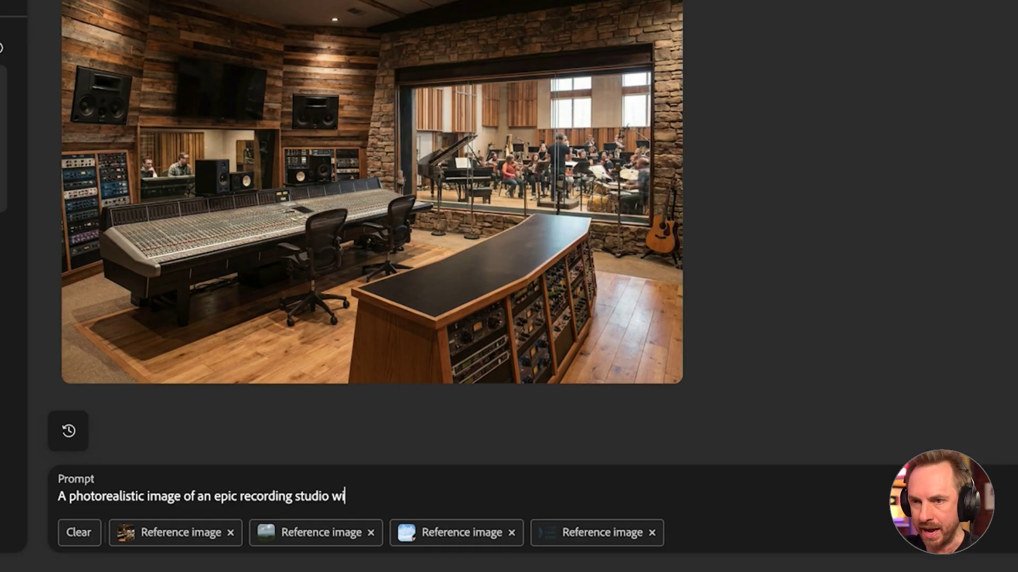
type("outside the window the guy sitting at the seat and the logo on the wall")
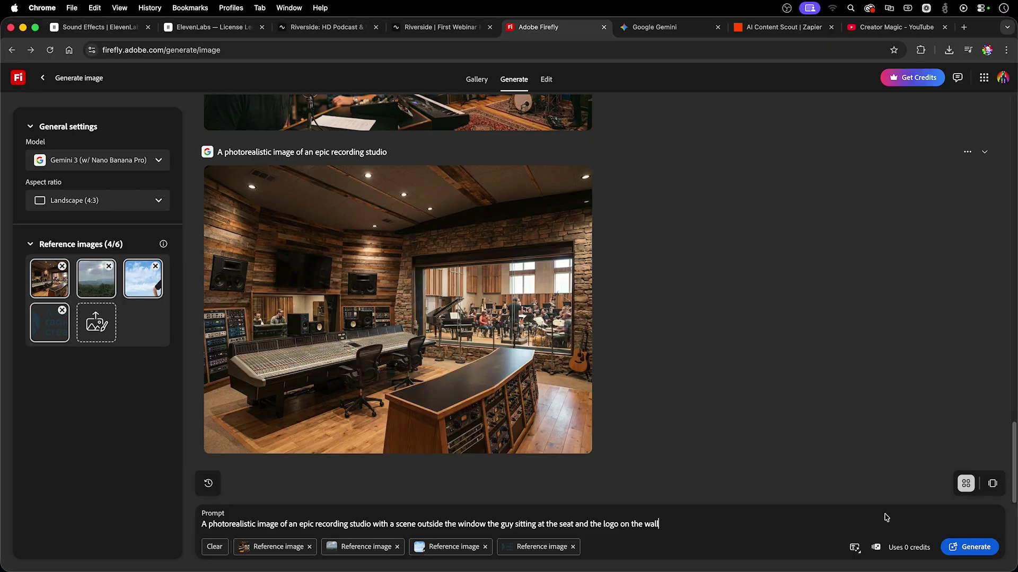
Generate the studio scene from the prompt and four references, with window view, seated guy and wall logo.
left_click(976, 546)
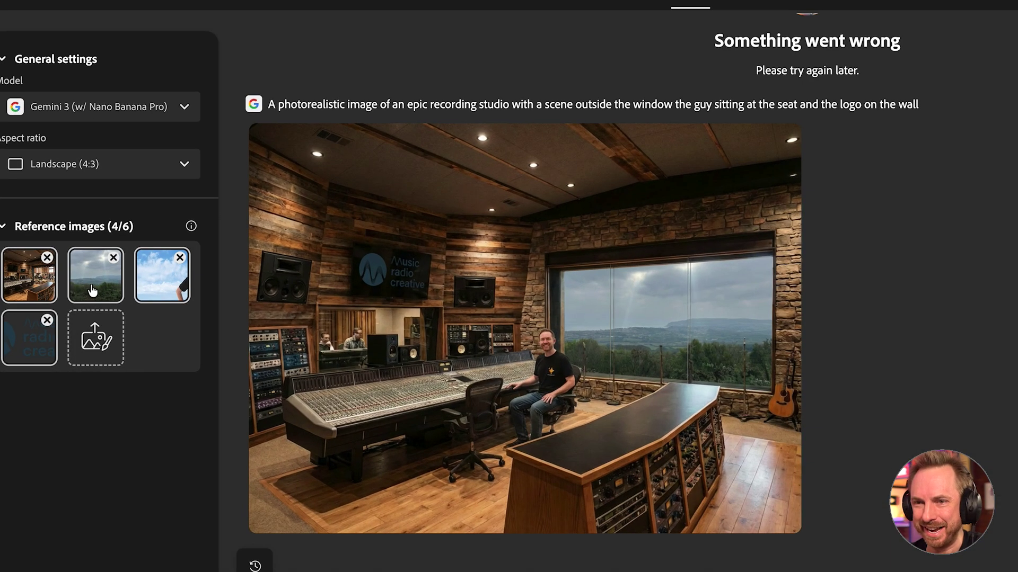
mouse_move(665, 326)
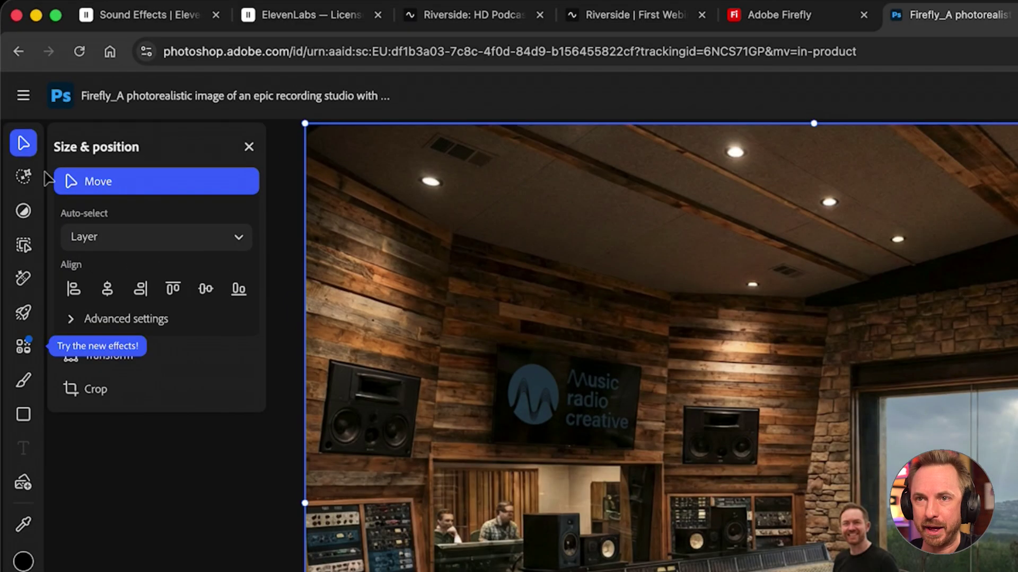
Paint a 50 px selection over both people behind the glass and remove them.
left_click(23, 244)
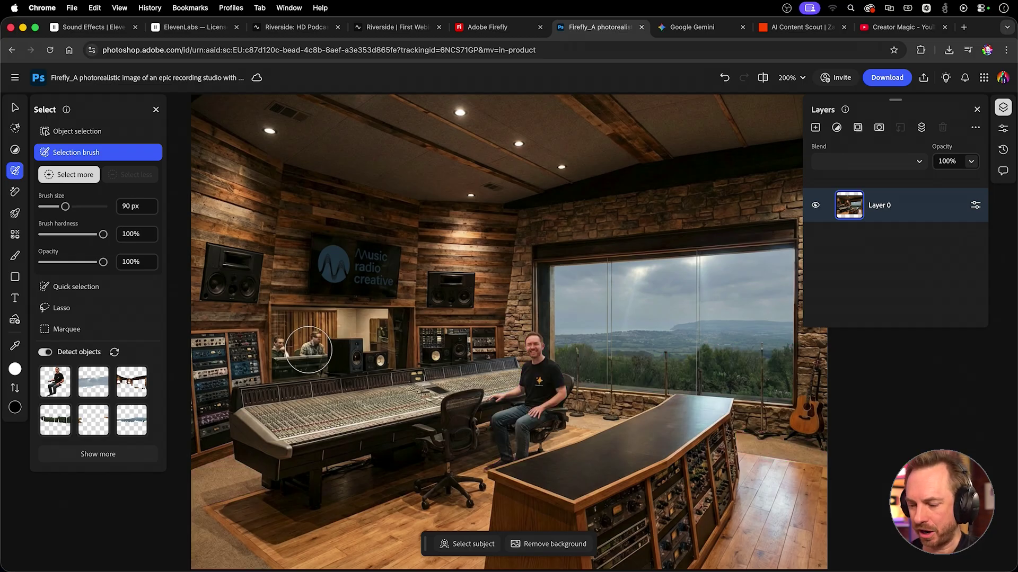
key("bracketleft")
key("bracketleft")
key("bracketleft")
key("bracketleft")
left_click_drag(313, 341, 311, 350)
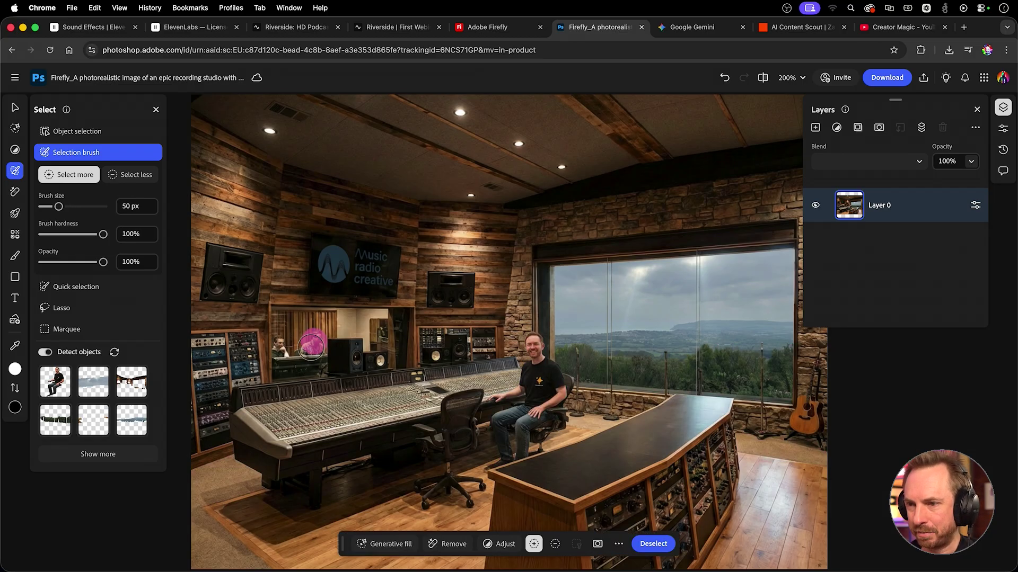
left_click(282, 346)
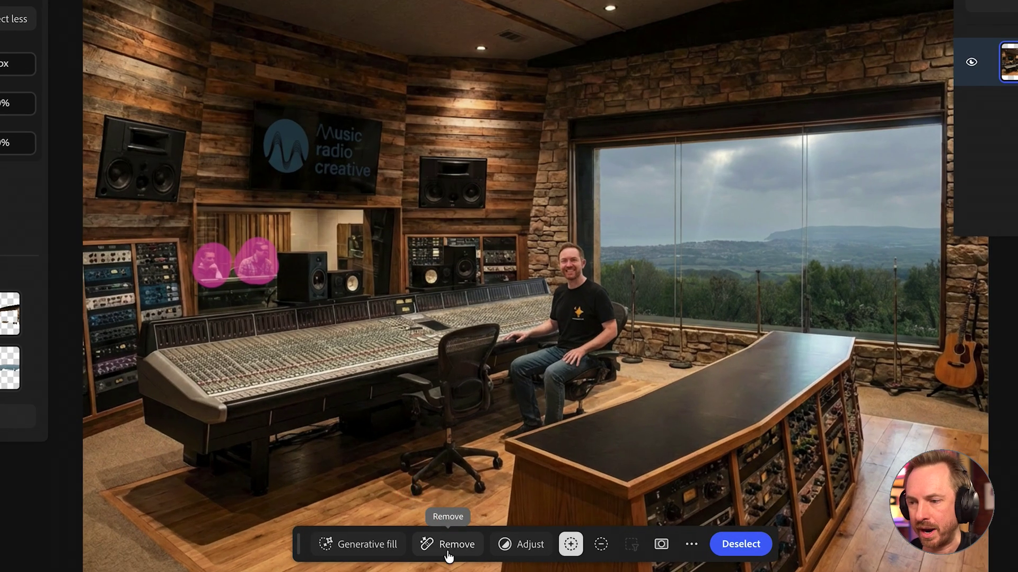
left_click(447, 551)
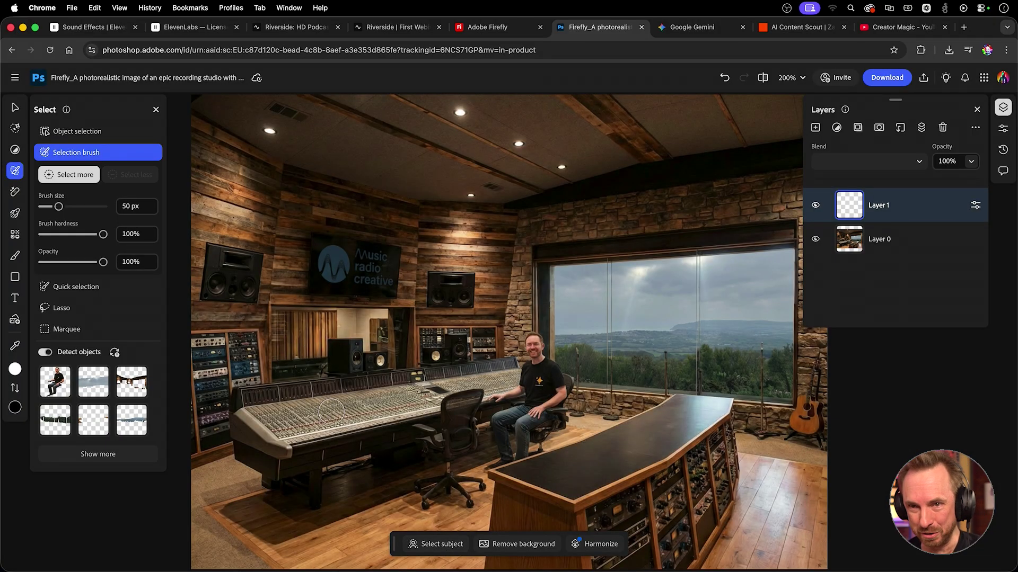
Generatively expand the studio image beyond its original edges.
left_click(14, 128)
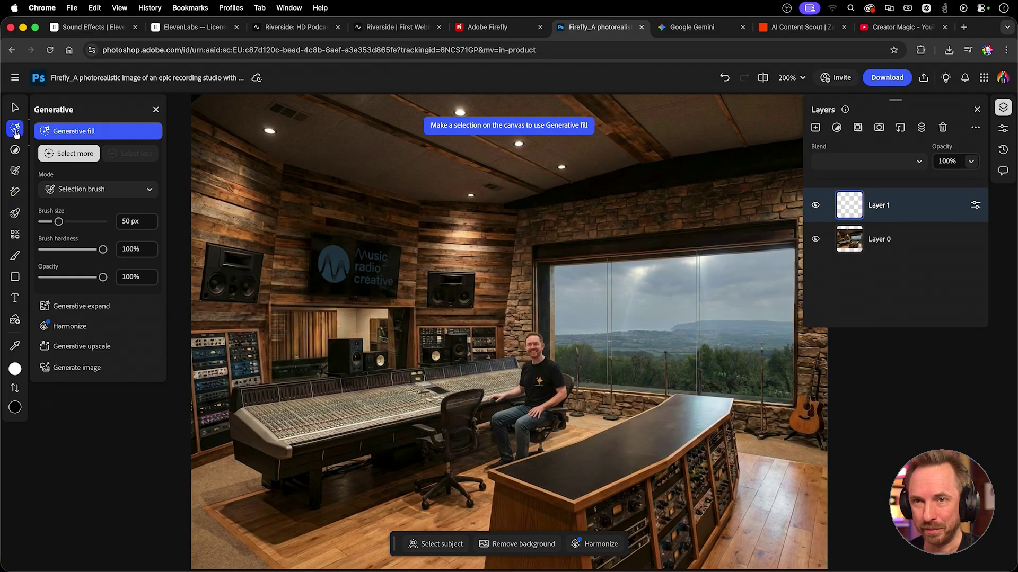
mouse_move(185, 325)
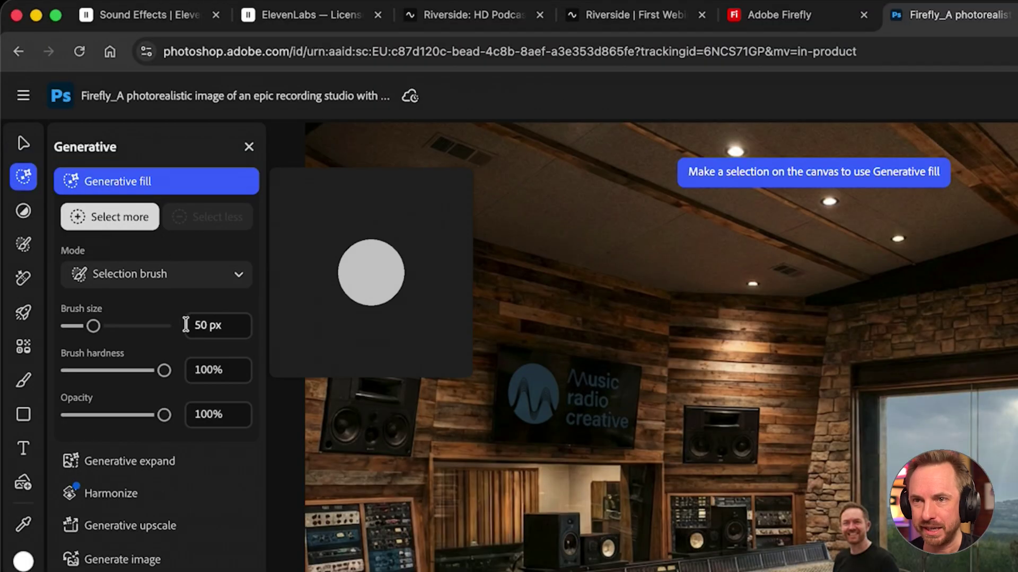
left_click(153, 452)
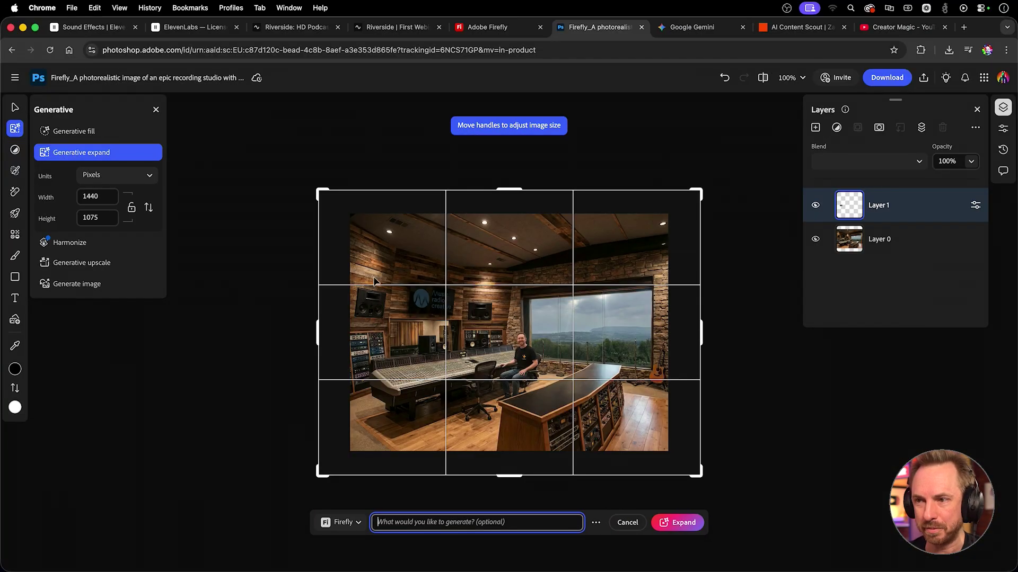
left_click(681, 523)
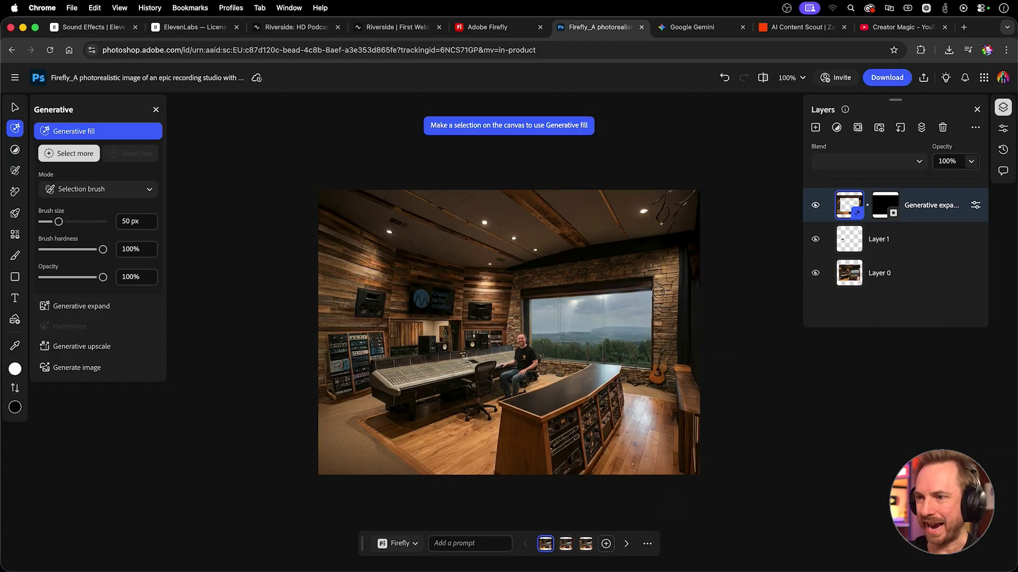
key("super+equal")
key("super+equal")
key("super+equal")
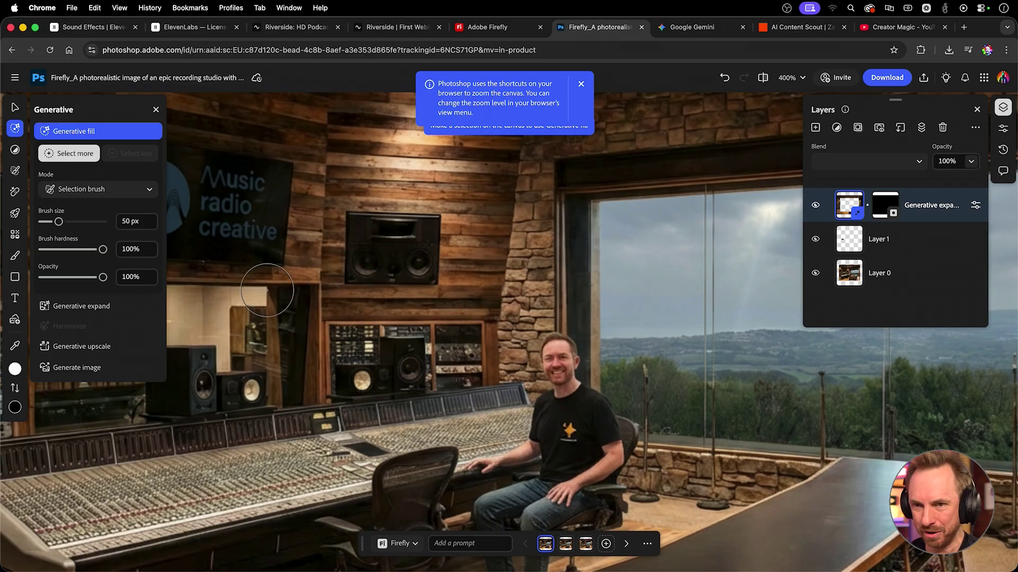
Upscale the image 4x with Generative upscale.
left_click(92, 347)
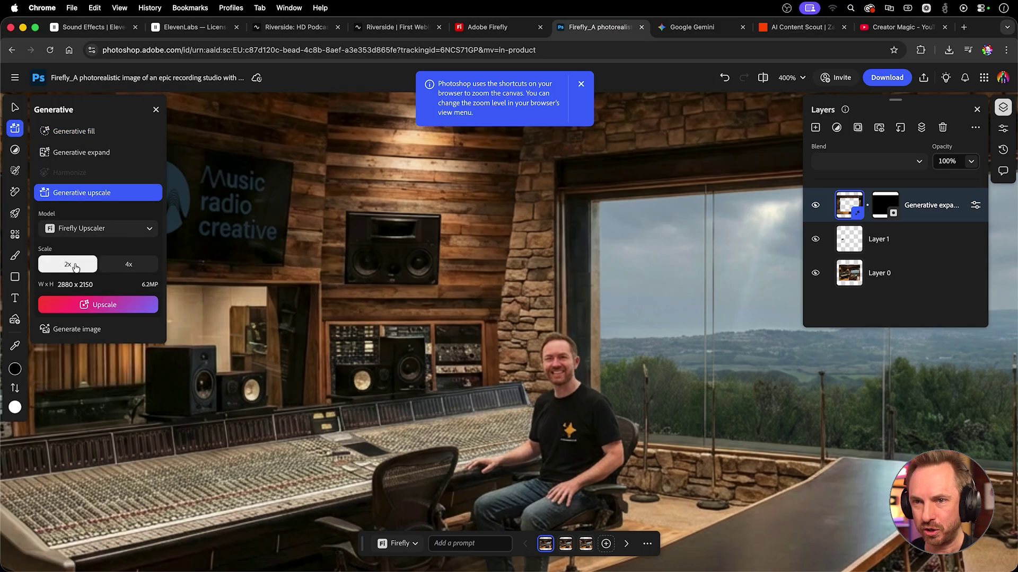
left_click(119, 270)
left_click(123, 304)
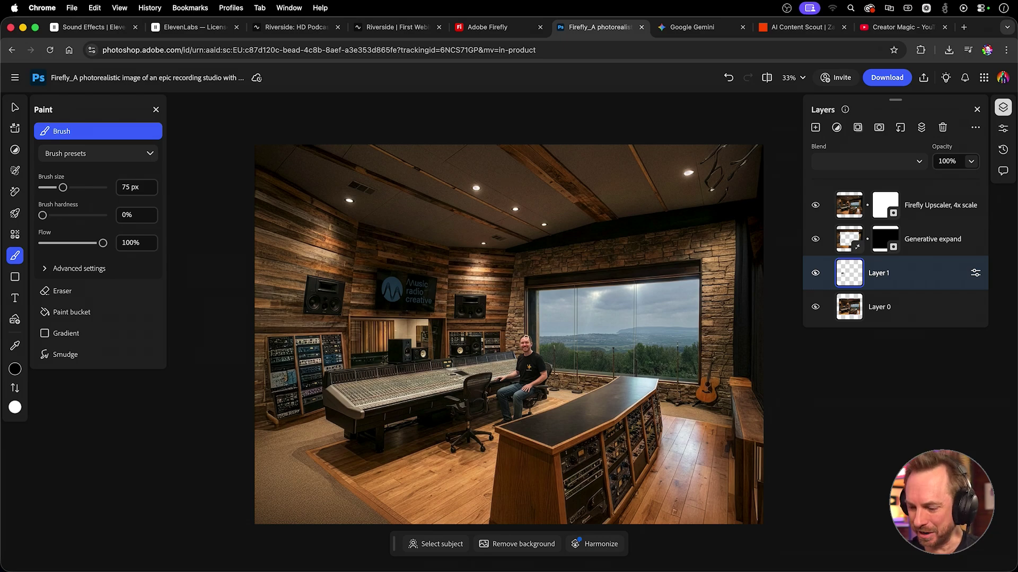
scroll(526, 337, "up", 3)
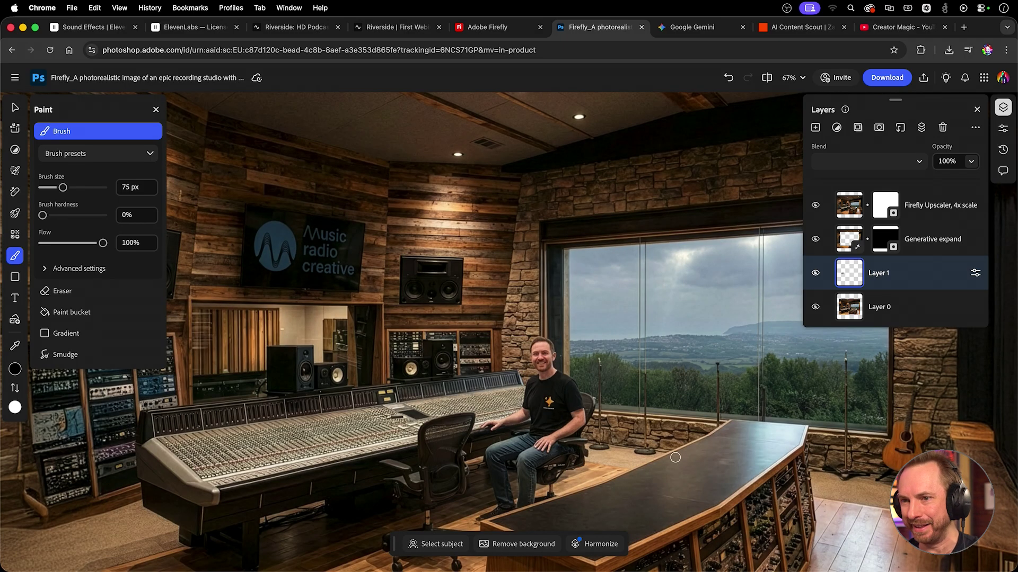
Select the upper-right ceiling and fill it with colourful 'AI Tools 2026' lettering using Gemini 2.5.
left_click(15, 129)
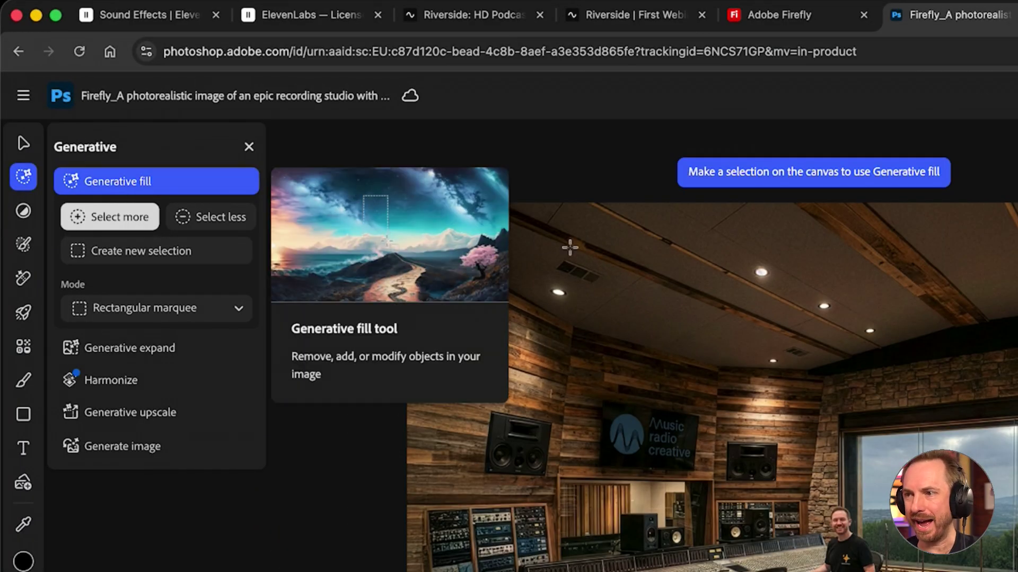
left_click_drag(690, 202, 1017, 454)
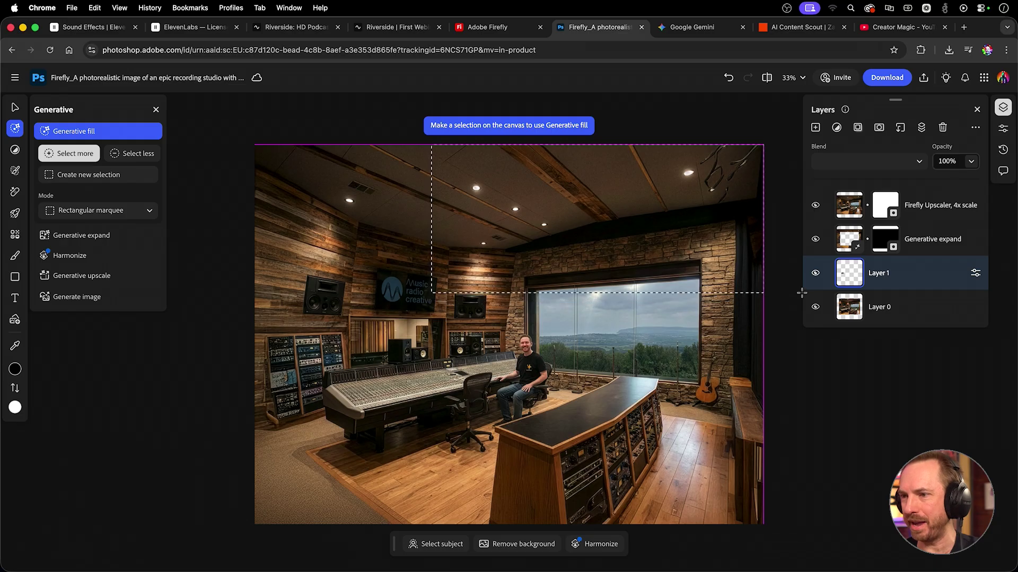
left_click_drag(802, 293, 802, 293)
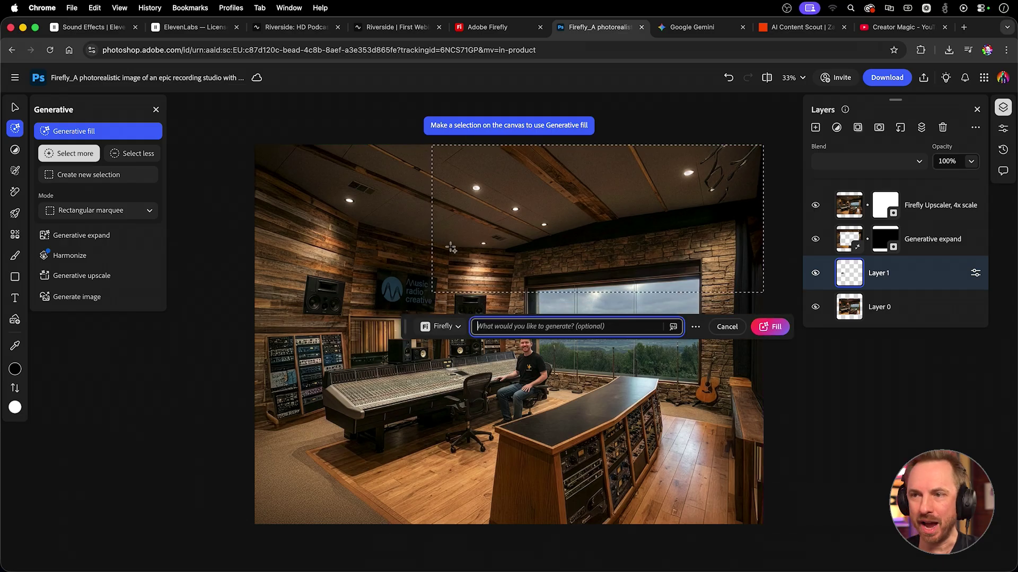
left_click(458, 327)
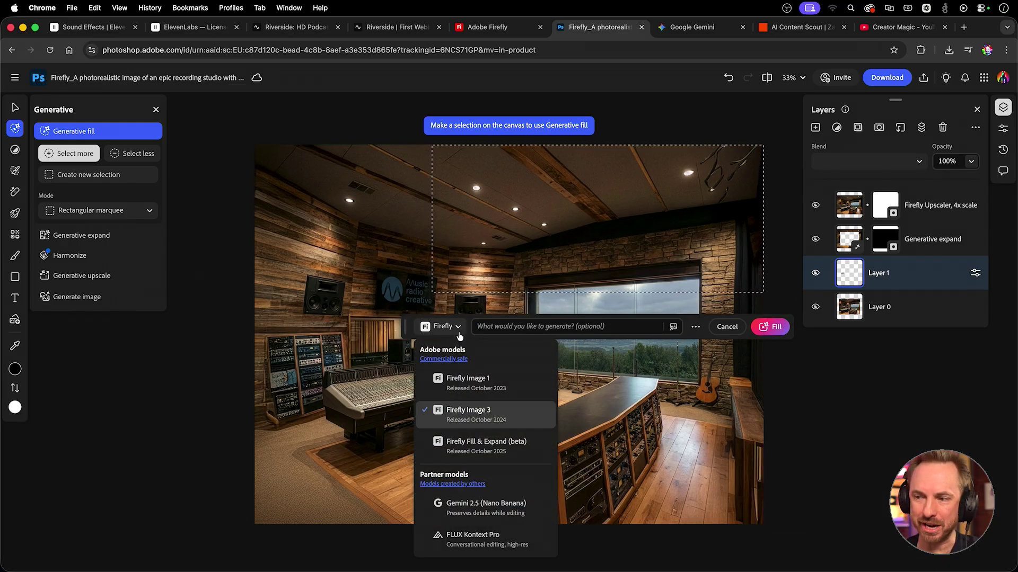
left_click(480, 508)
left_click(603, 420)
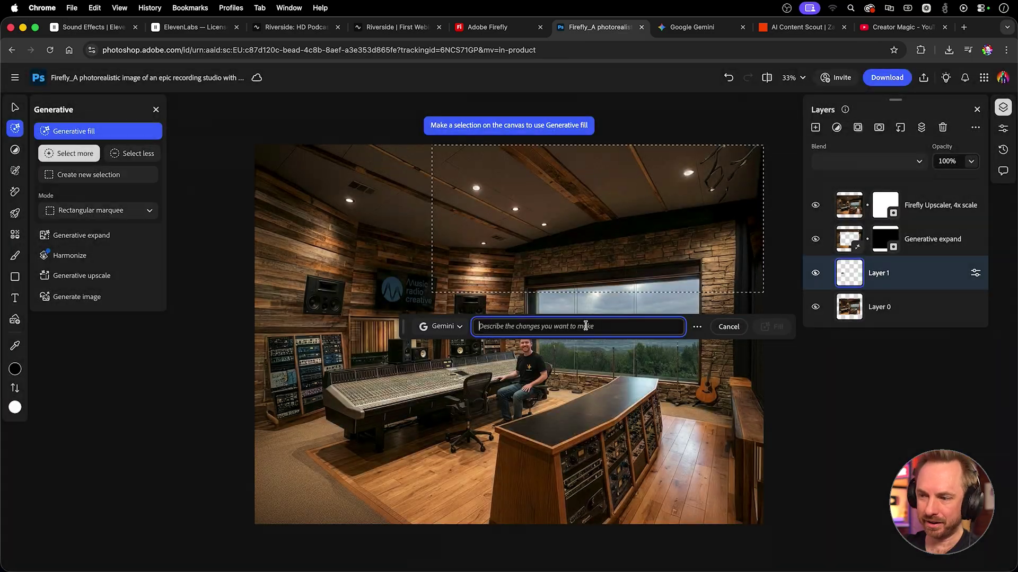
type("Te")
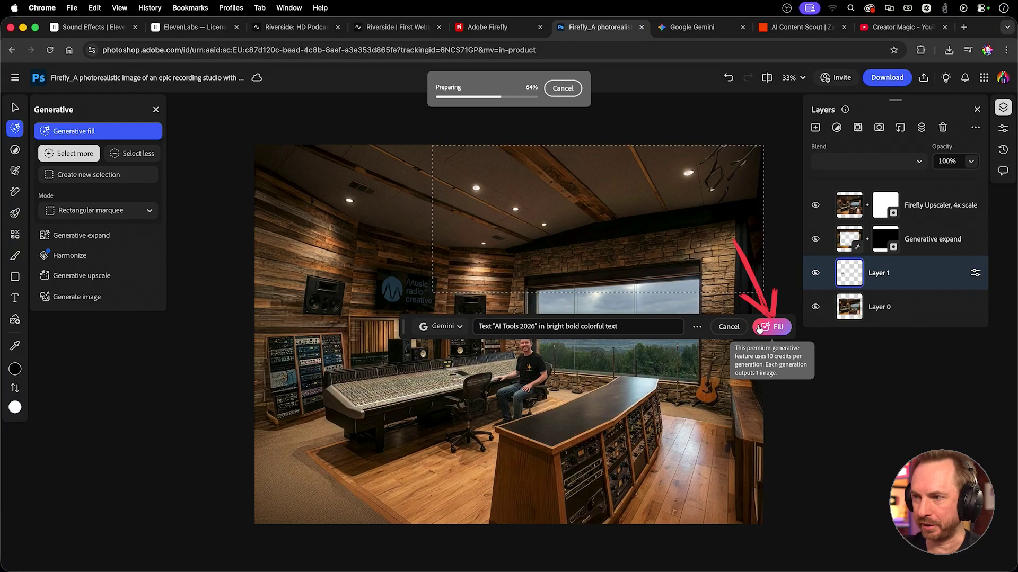
left_click(759, 328)
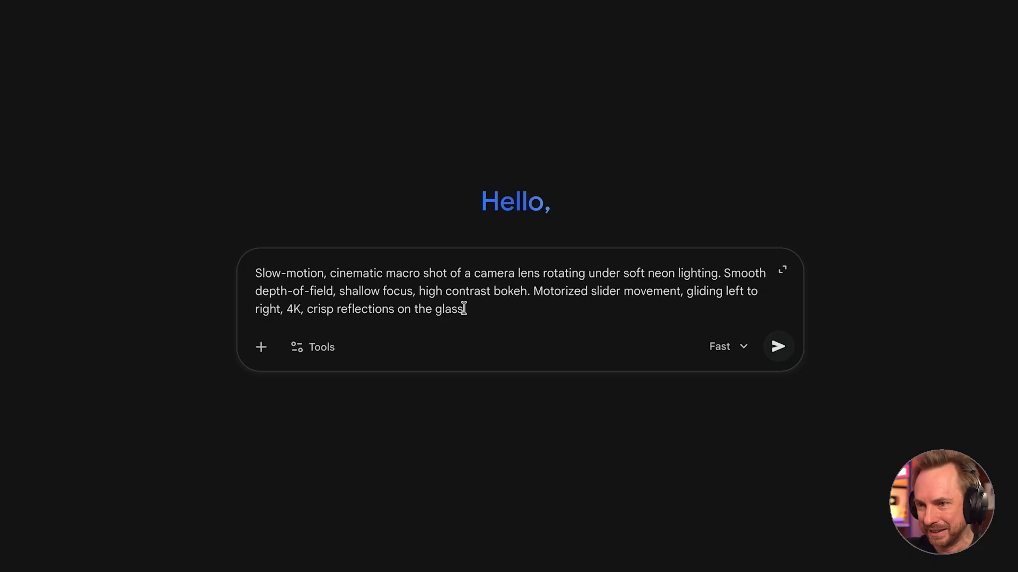
Switch the prompt to Create videos with Veo and submit the studio scene description.
left_click(334, 351)
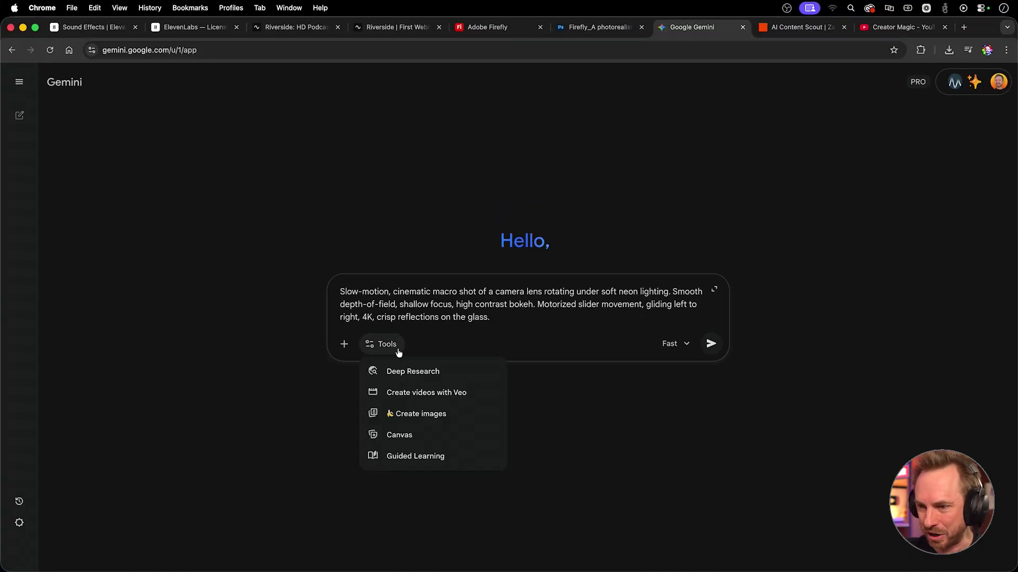
left_click(399, 397)
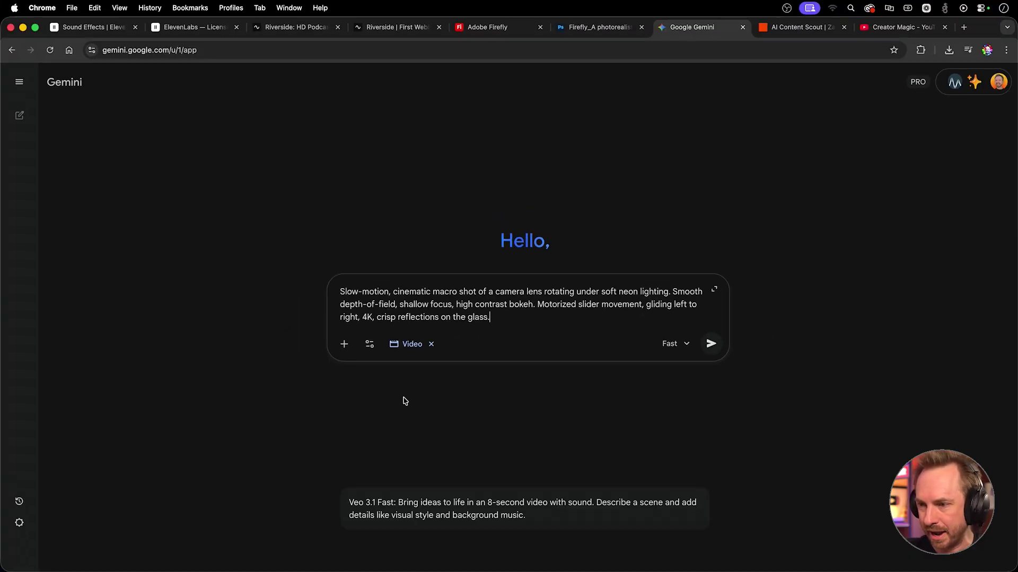
left_click(711, 343)
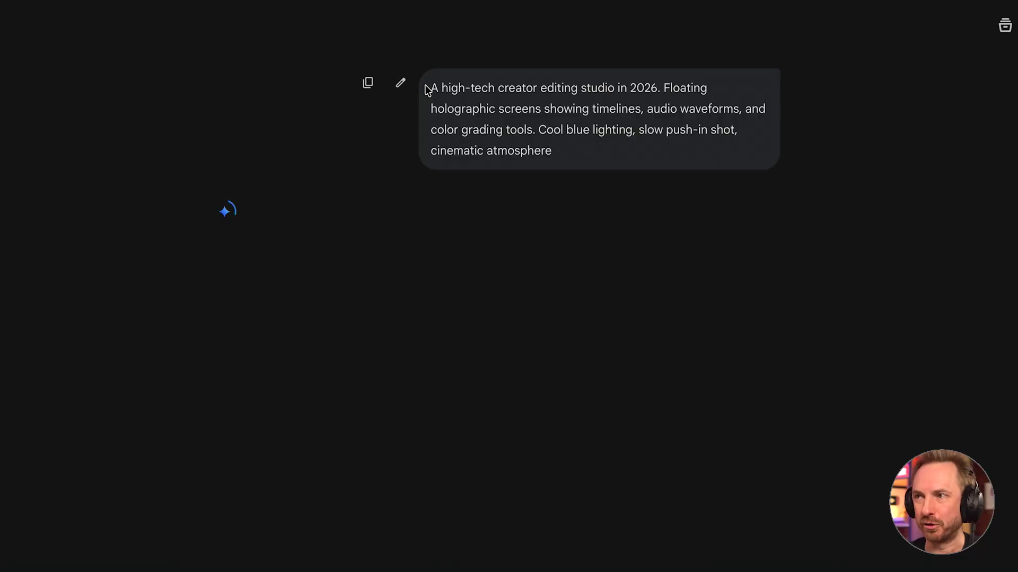
Submit the sunrise jogging prompt as a second Veo video and wait for it to generate.
left_click_drag(427, 90, 625, 137)
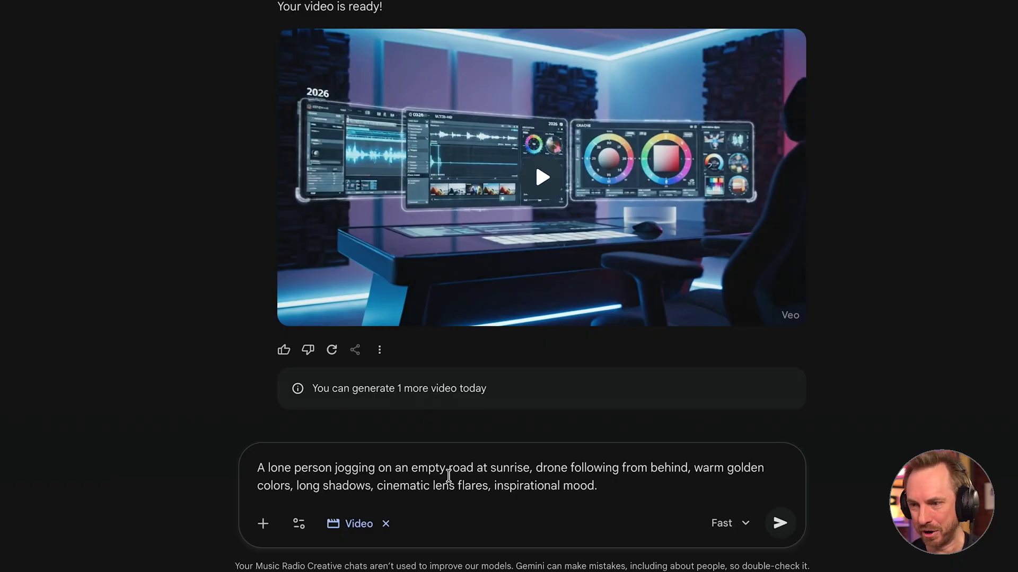
left_click(779, 524)
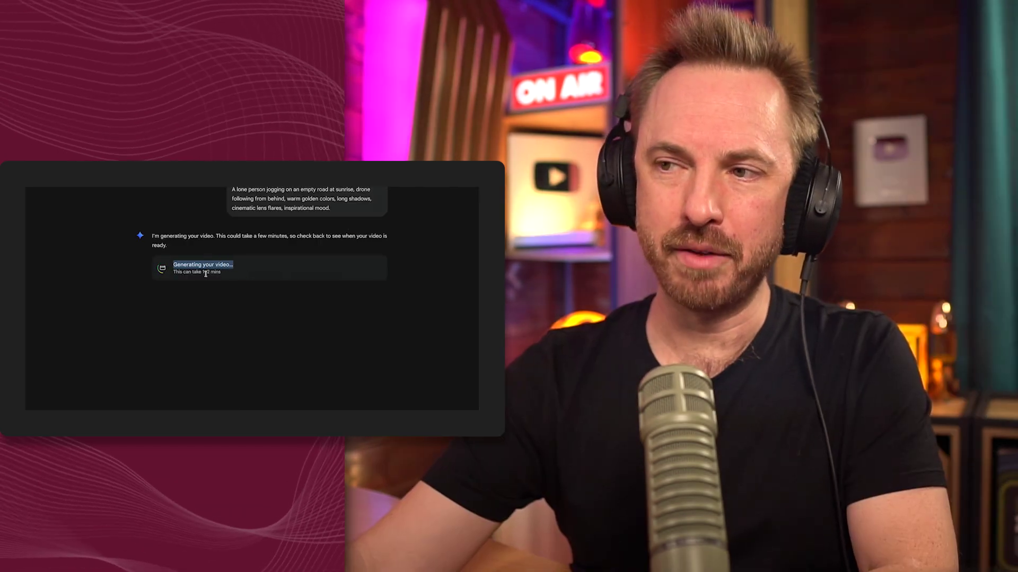
left_click_drag(202, 272, 222, 272)
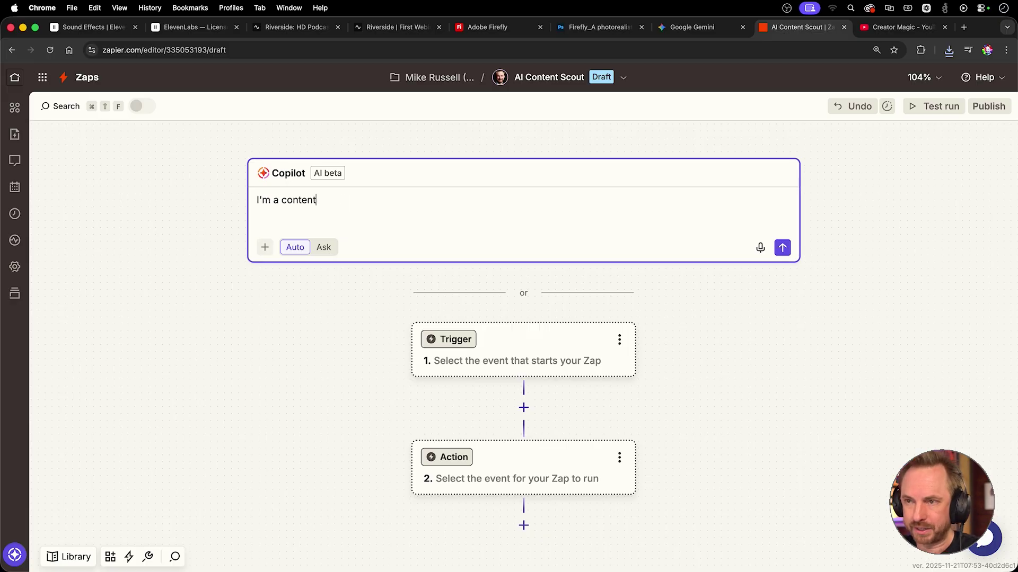
Ask Copilot for a Zap delivering daily video editing news stories for a content creator.
type("r who whoul")
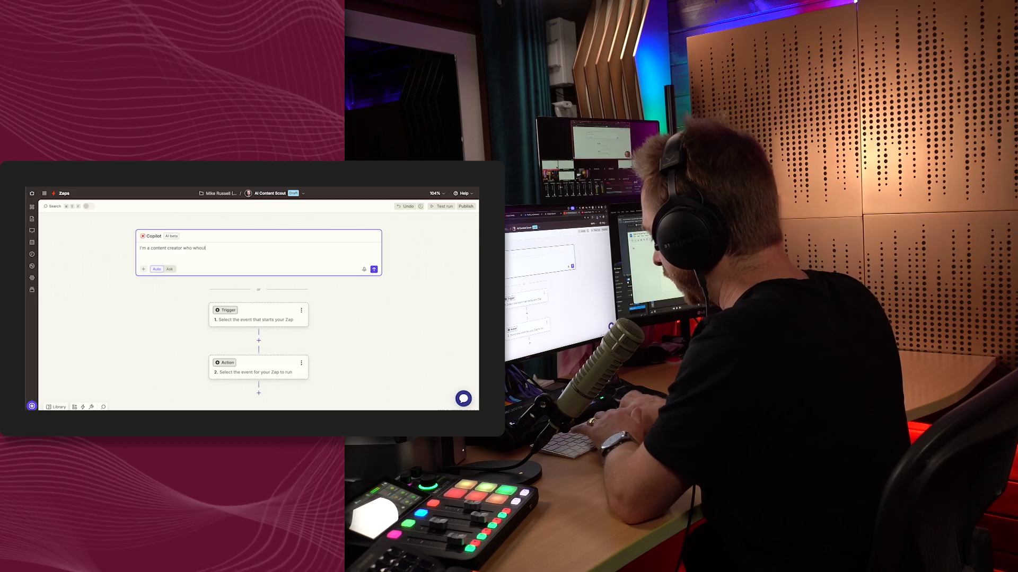
type("d like new sto")
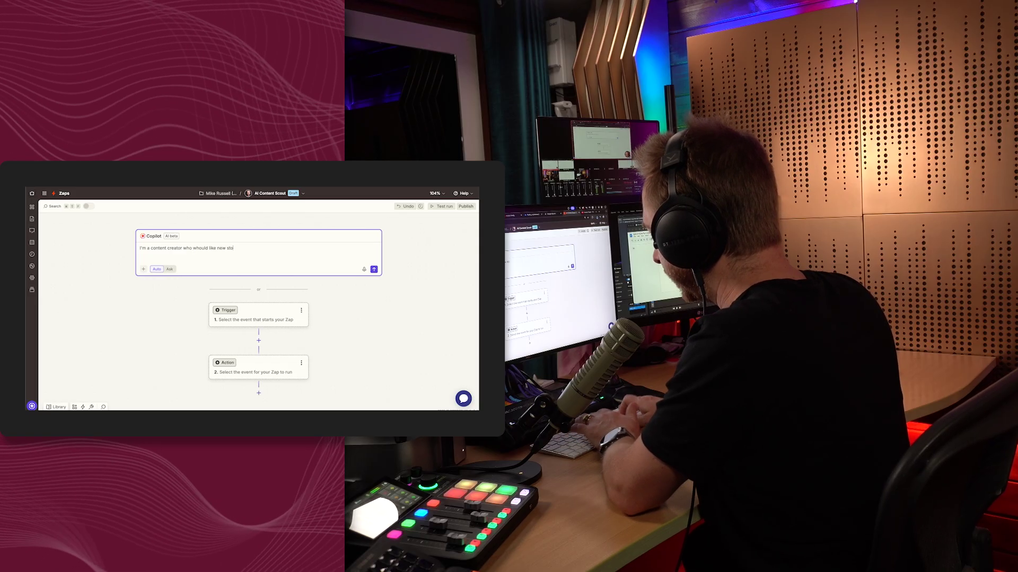
type("ries about video editing dail")
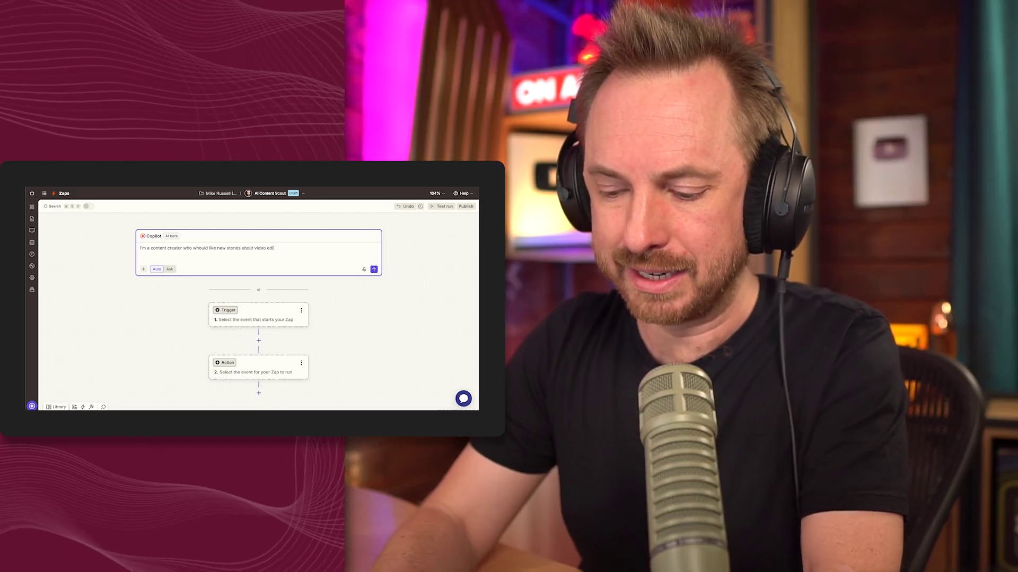
type("y. Get them from Perplexity and put them in a Google Sheet")
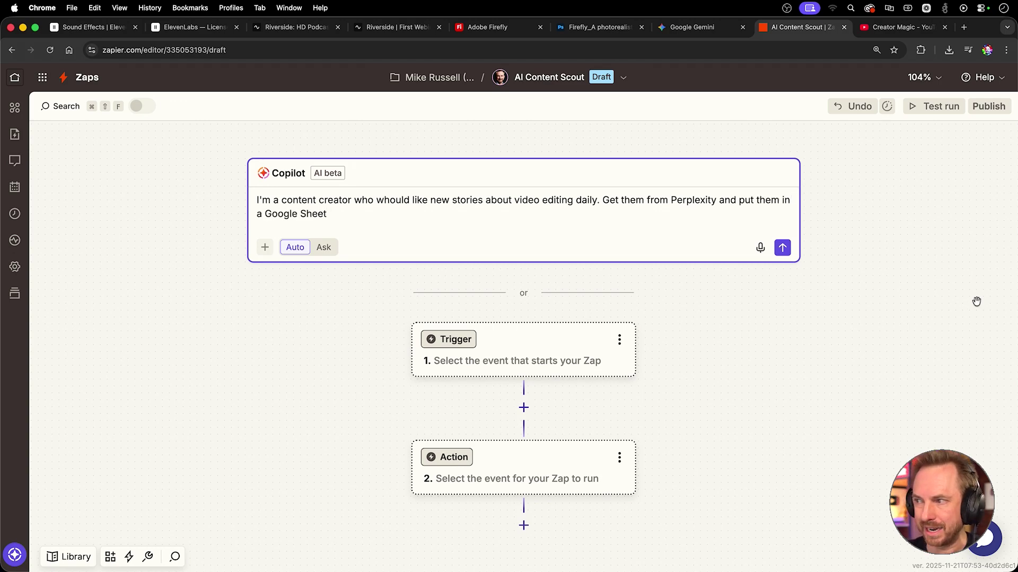
left_click(783, 247)
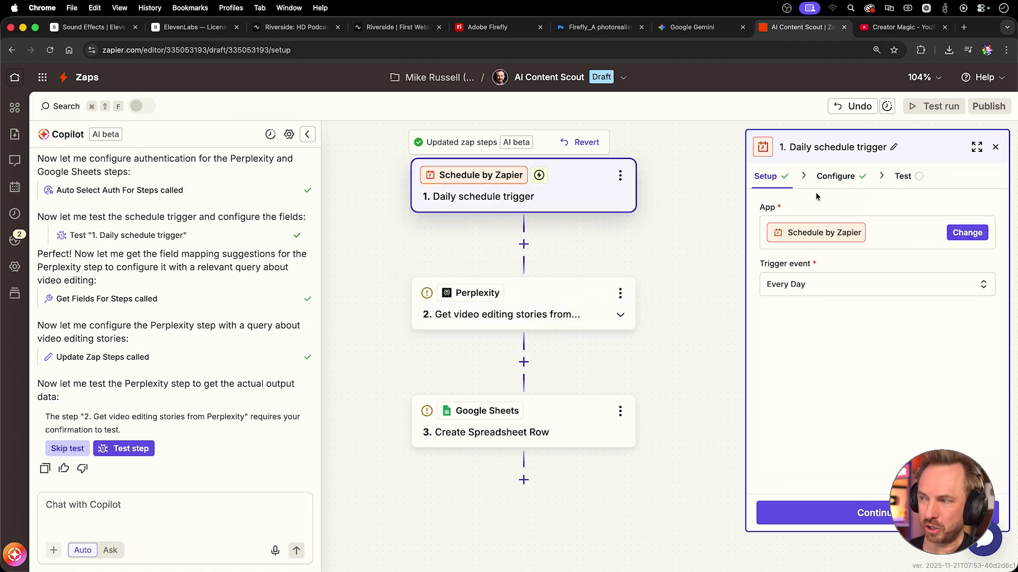
Review the daily trigger timing and the Perplexity step's sonar-pro model, prompt and token settings.
left_click(835, 177)
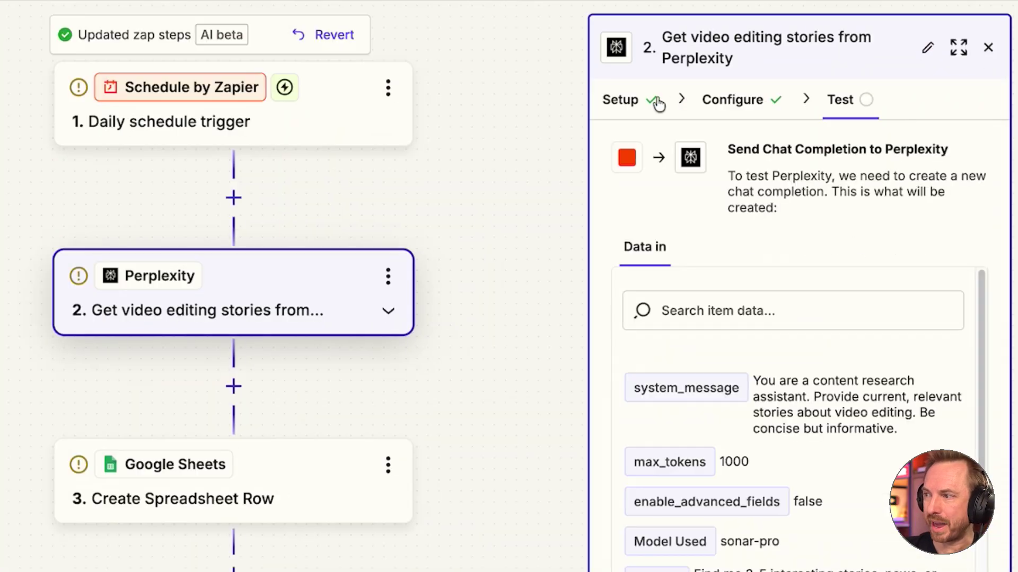
left_click(657, 102)
left_click(732, 101)
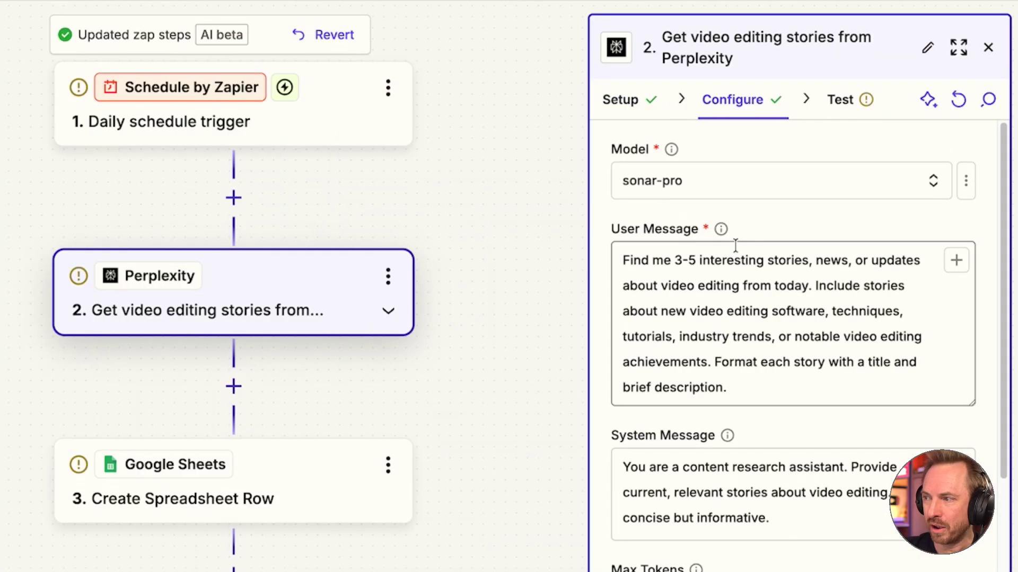
scroll(737, 292, "down", 2)
scroll(734, 293, "down", 3)
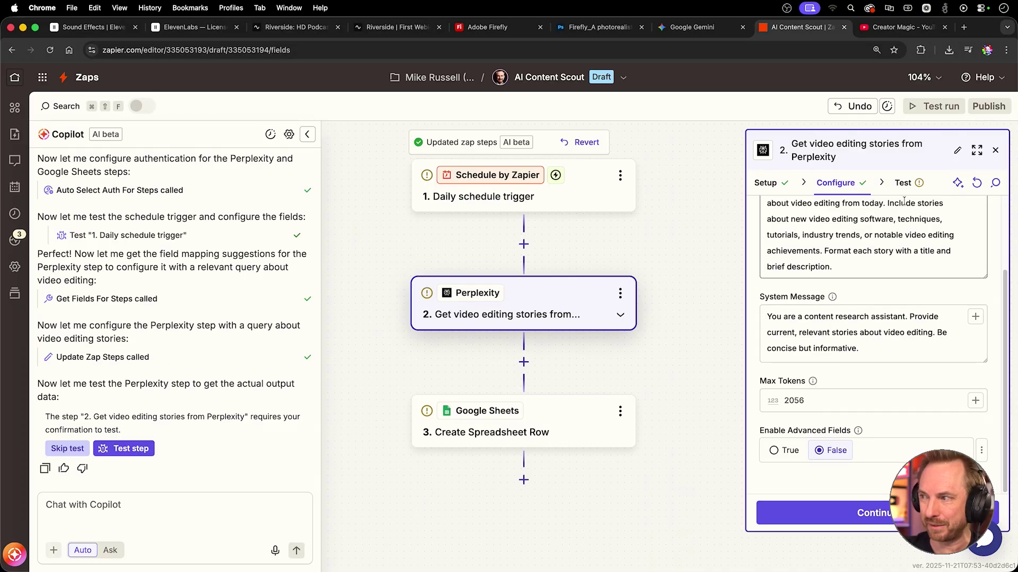
Test the Perplexity step, review the sample video editing stories, then open the Google Sheets row step.
left_click(902, 182)
left_click(941, 513)
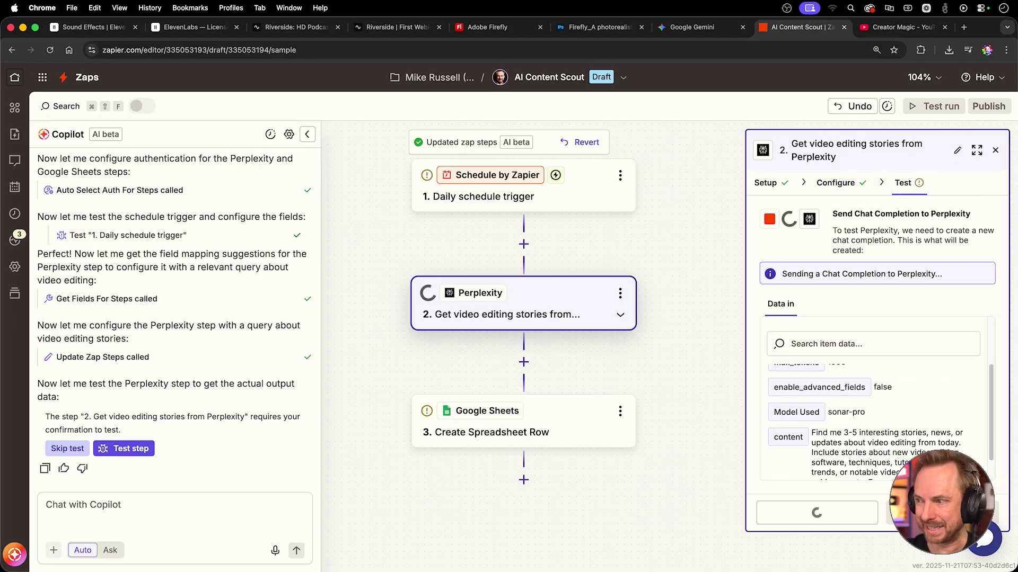
scroll(532, 393, "down", 5)
scroll(395, 355, "up", 1)
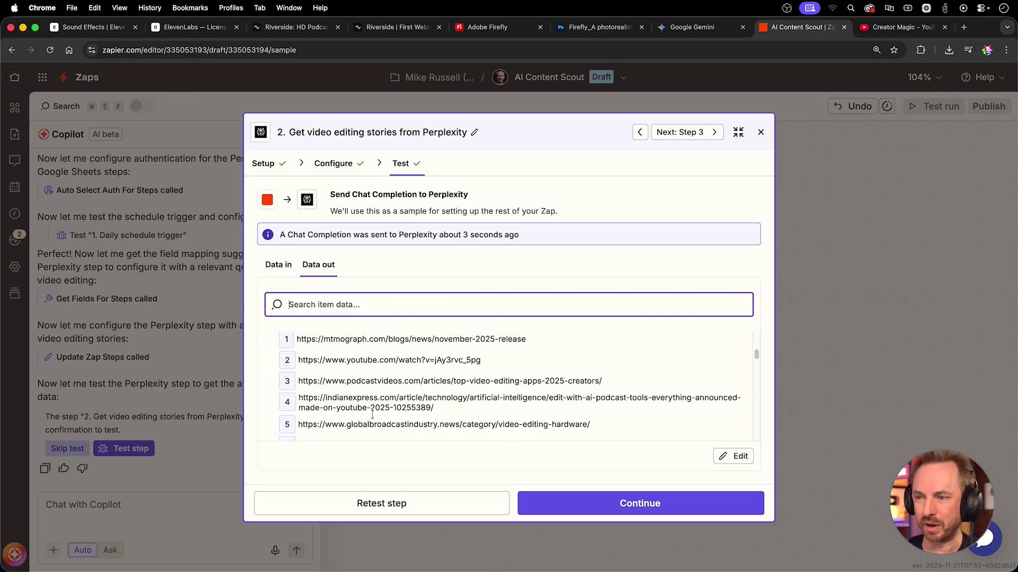
scroll(367, 408, "up", 3)
scroll(365, 397, "down", 6)
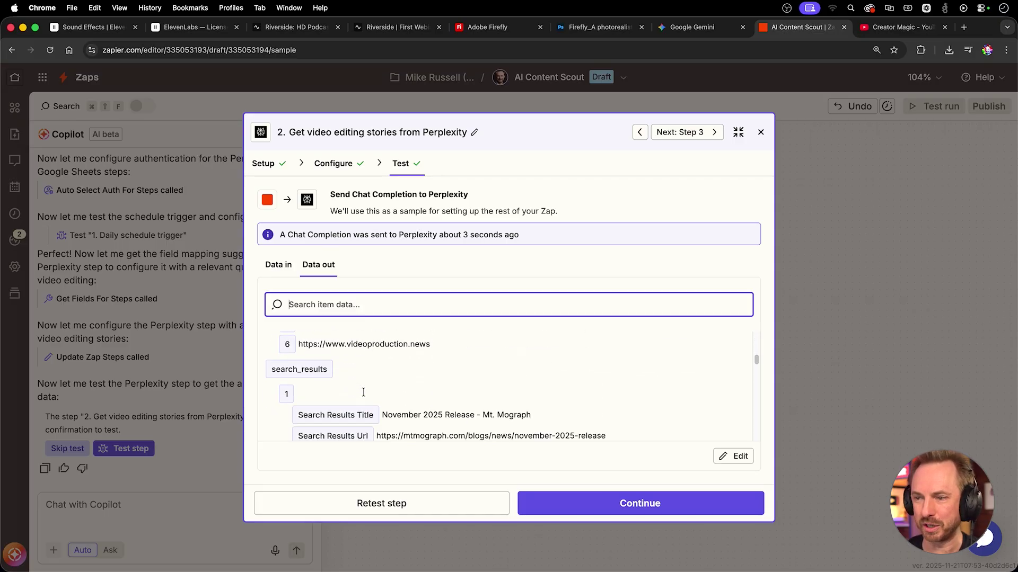
scroll(365, 392, "down", 6)
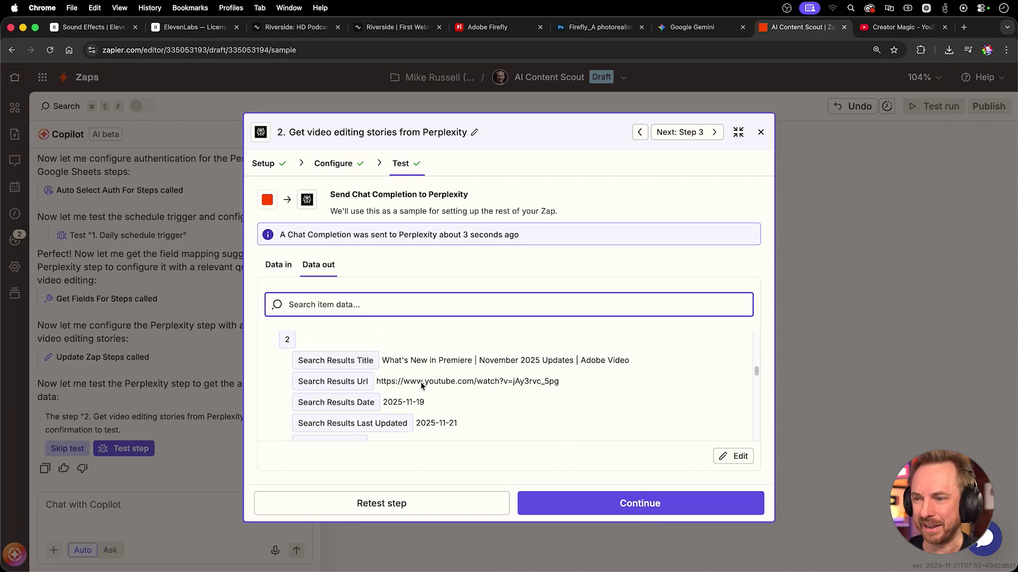
scroll(420, 384, "down", 10)
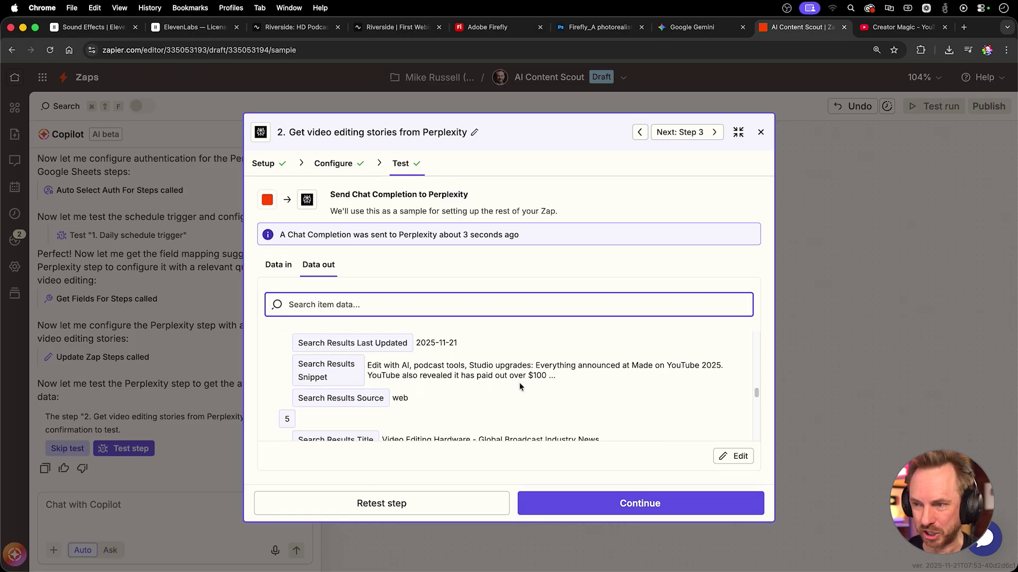
left_click(760, 132)
left_click(530, 454)
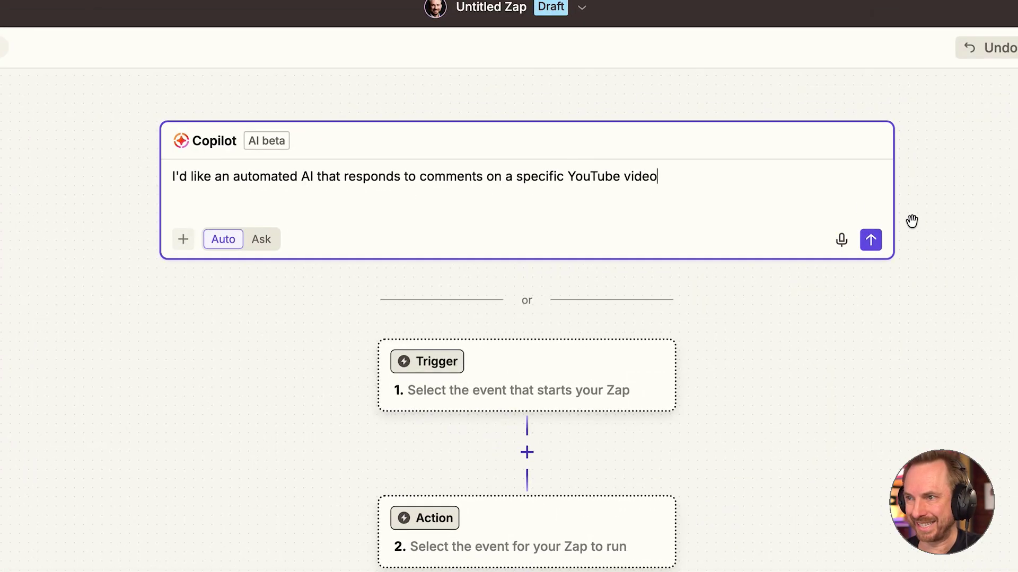
Send the YouTube comment-reply request to Copilot and review the generated trigger, ChatGPT and reply steps.
left_click(872, 241)
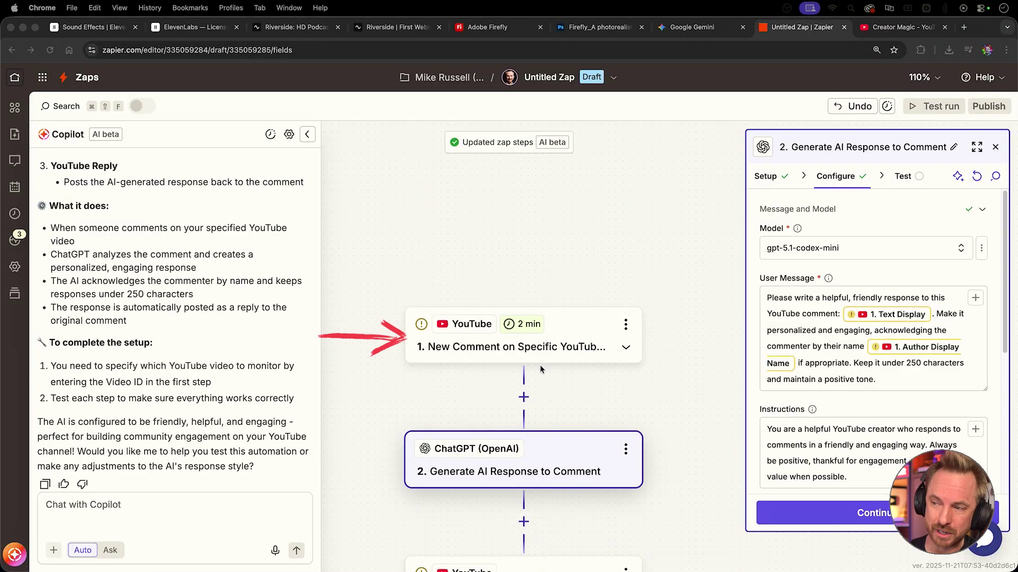
scroll(541, 370, "down", 3)
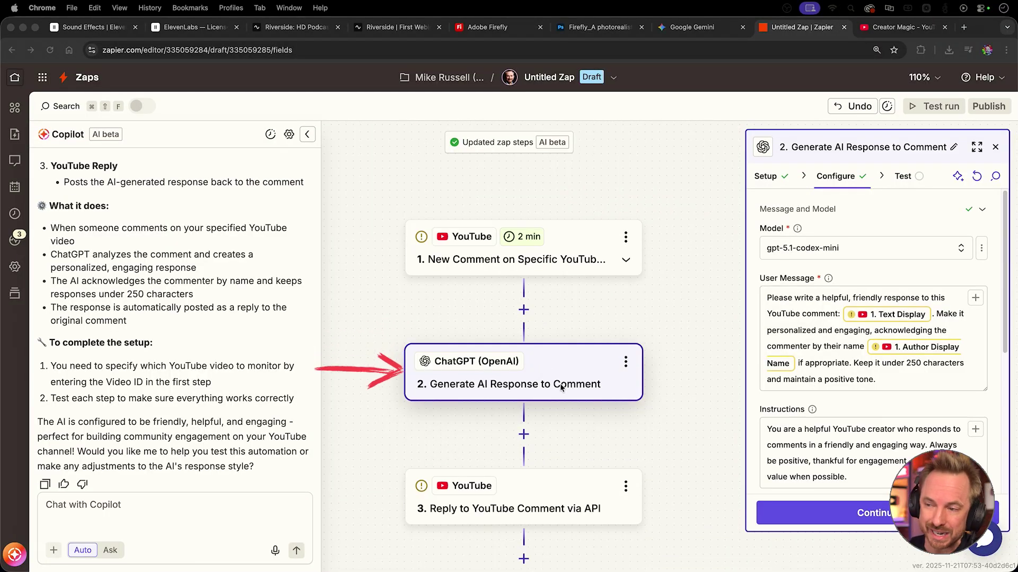
scroll(595, 382, "down", 1)
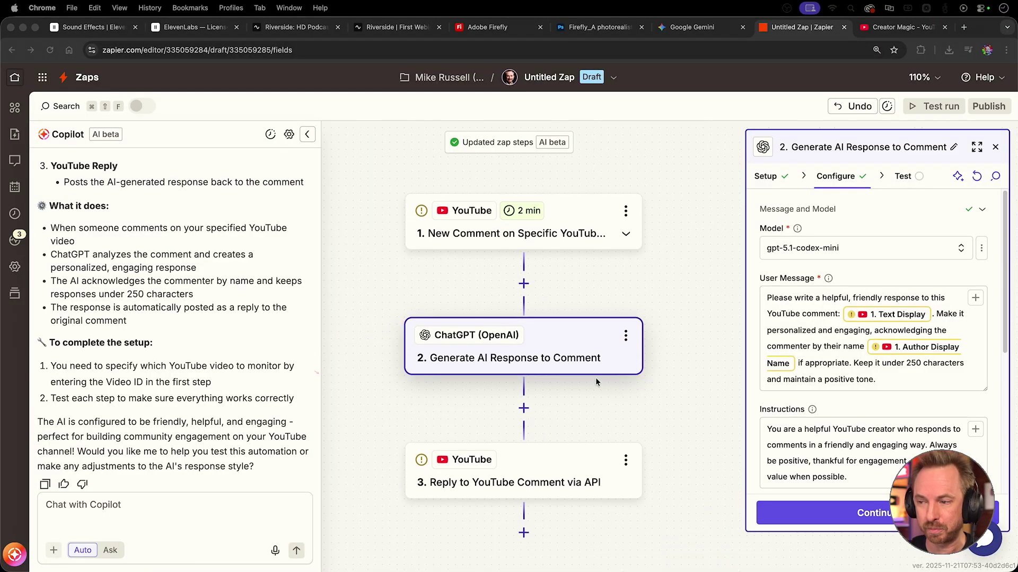